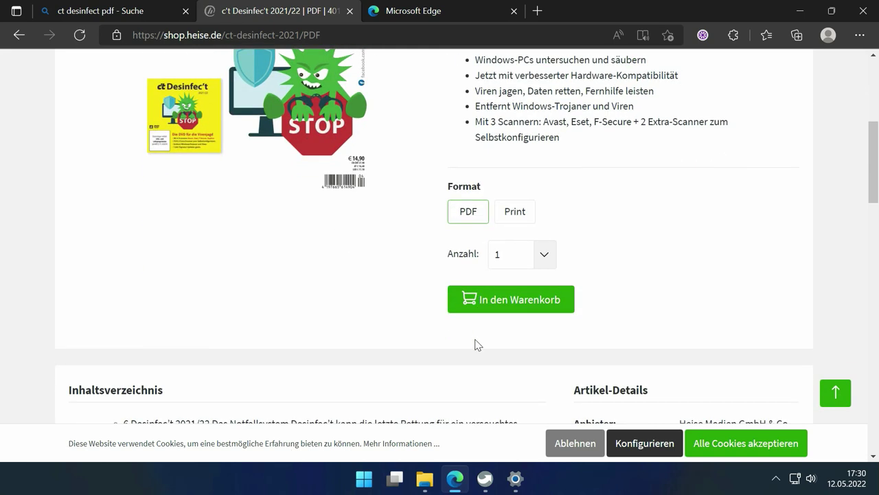
Review the c't Desinfec't 2021/22 PDF offer and locate its downloaded hb.21.09.pdf and hb_2021_10.iso in the Downloads folder.
scroll(495, 355, "up", 5)
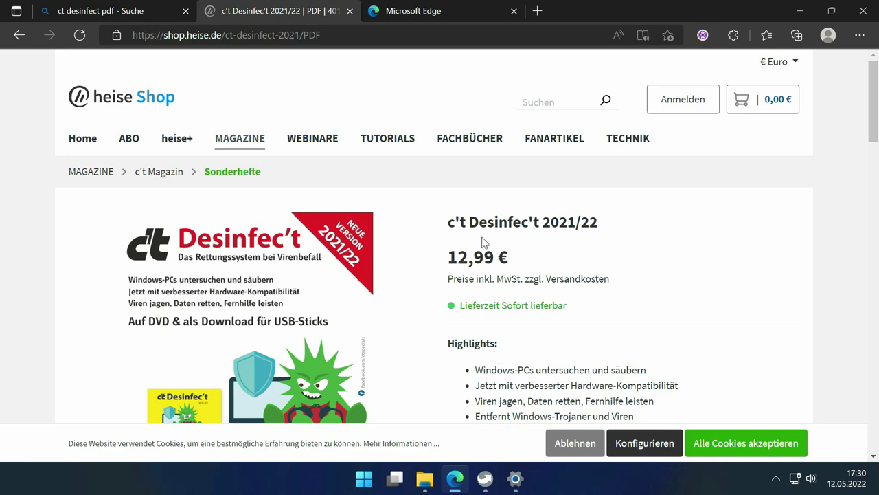
scroll(483, 242, "down", 3)
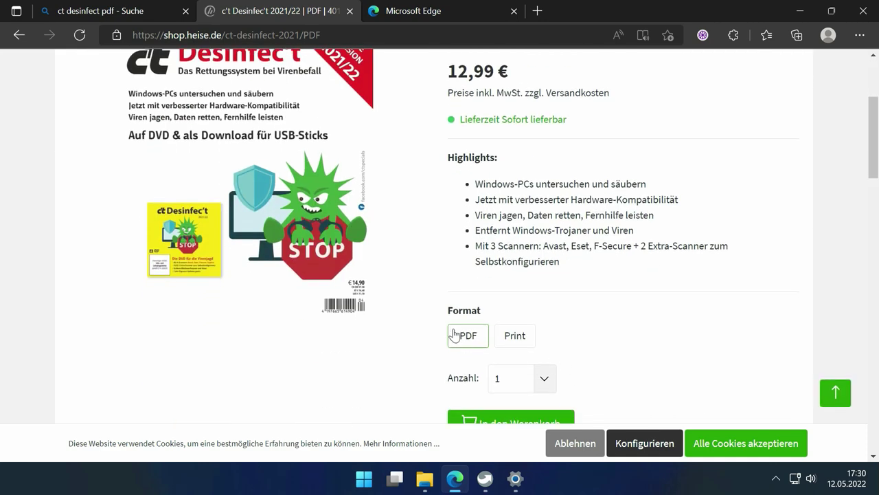
left_click(425, 479)
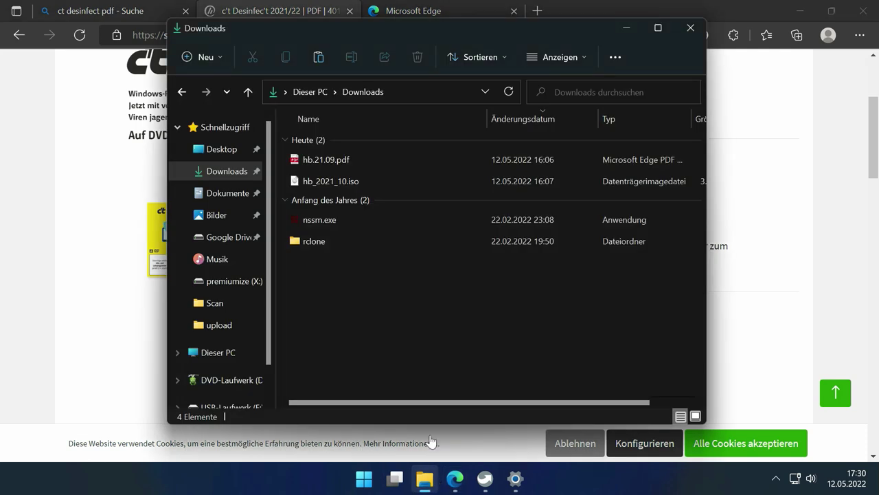
left_click(352, 162)
left_click(355, 182)
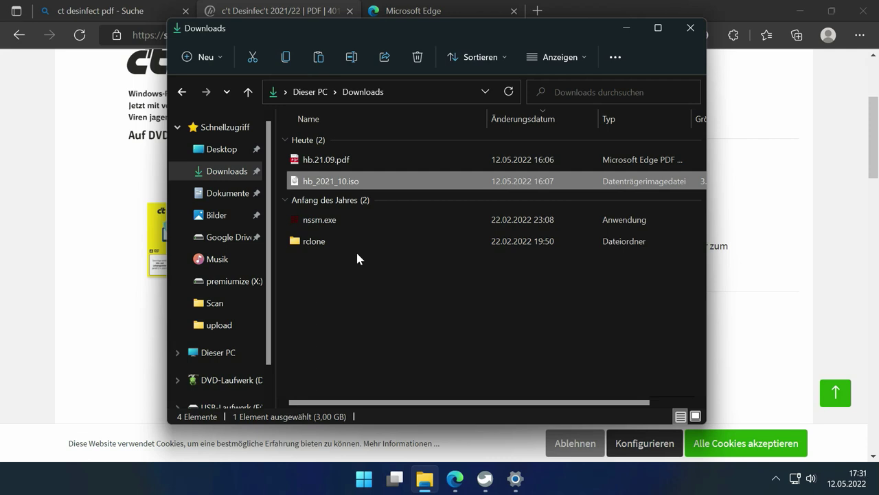
left_click(226, 180)
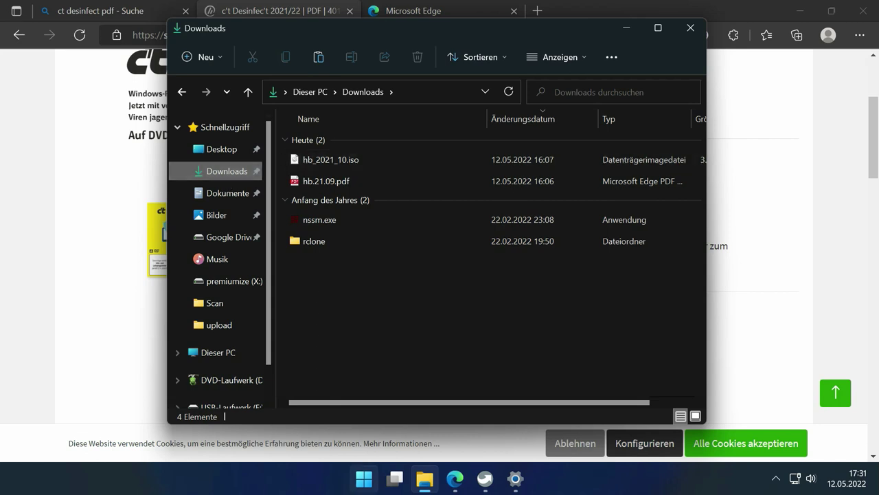
Launch Rufus Portable from the PortableApps launcher with administrator permission and decline its update checks.
left_click(485, 479)
type("rufus")
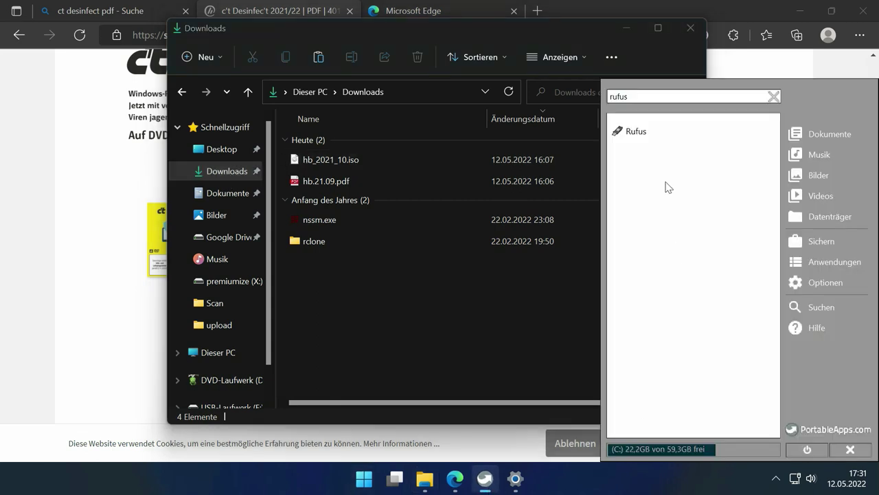
left_click(651, 131)
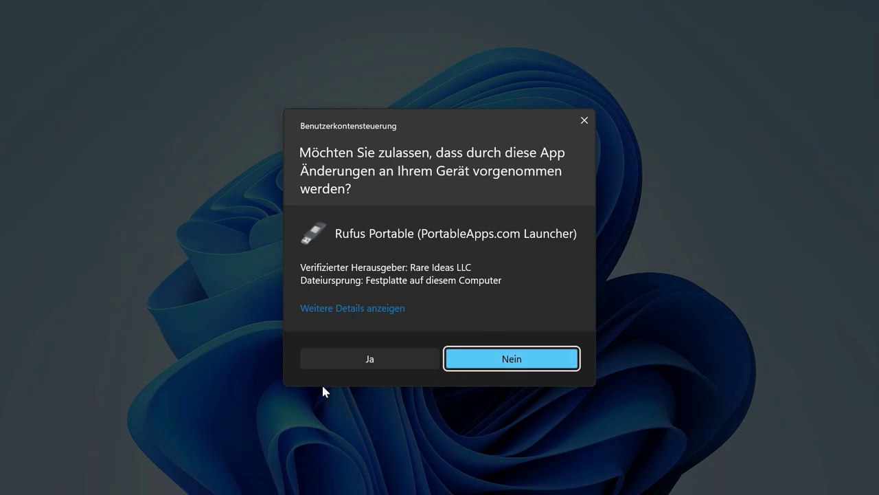
left_click(340, 366)
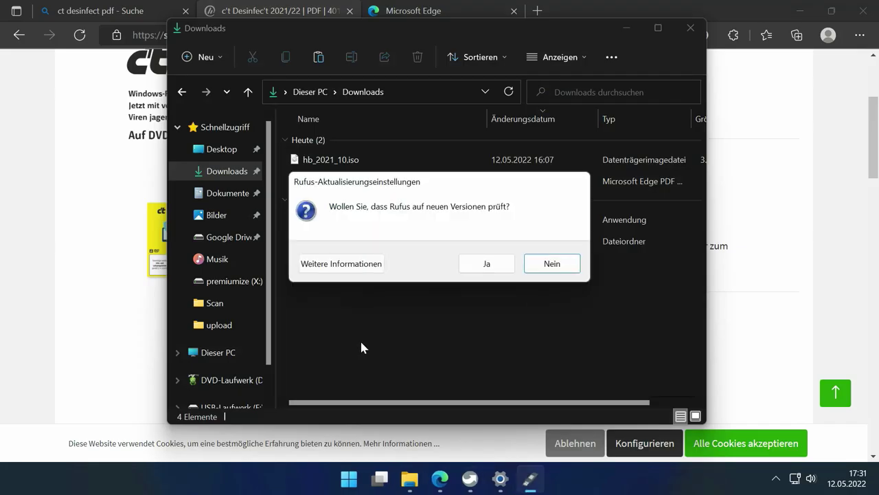
left_click(571, 264)
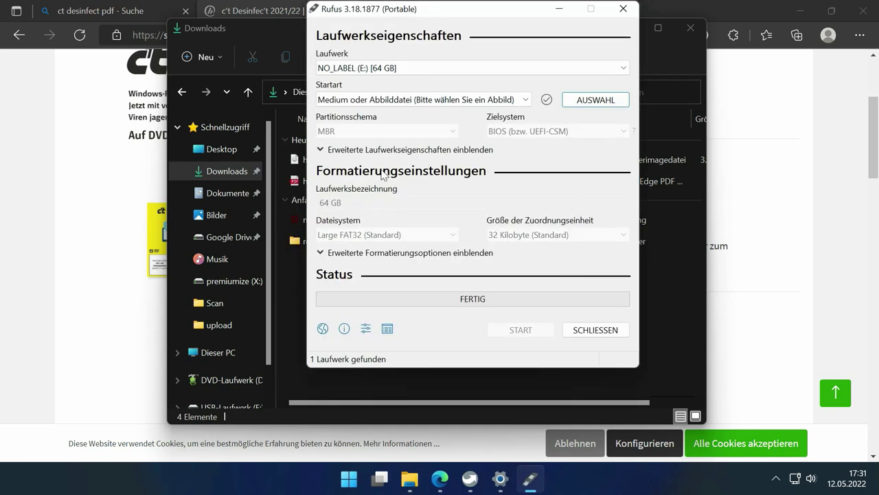
Switch to Edge, open the rufus.ie website and look over the Rufus description.
key("alt+Tab")
left_click(203, 71)
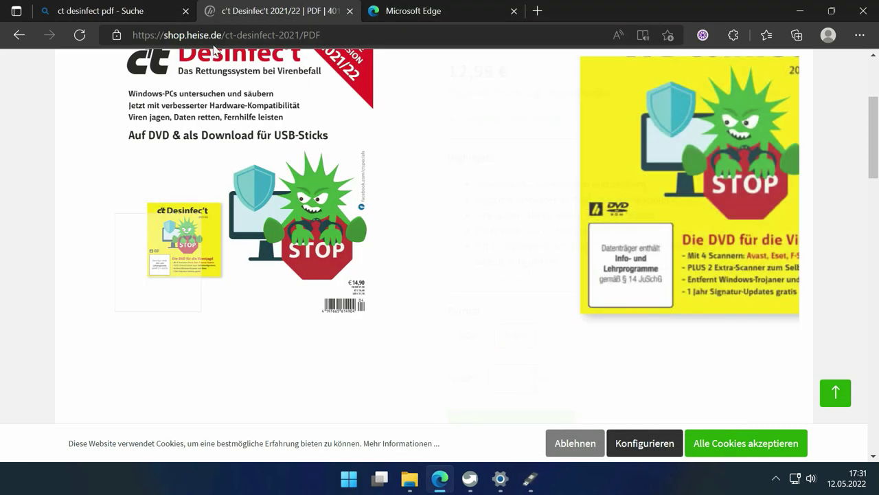
left_click(265, 34)
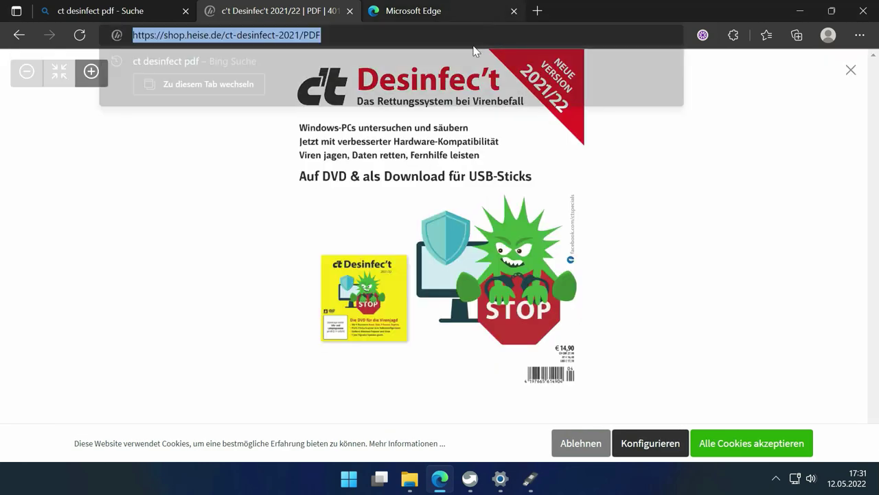
key("ctrl+Tab")
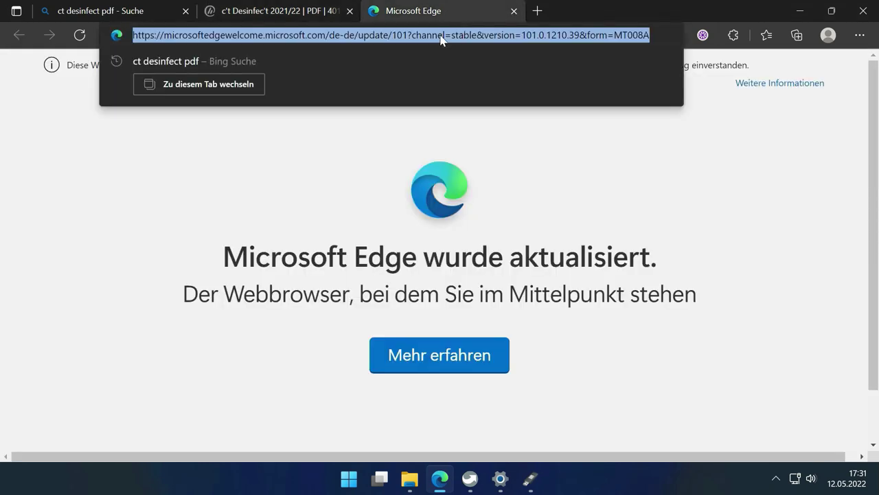
type("rufus")
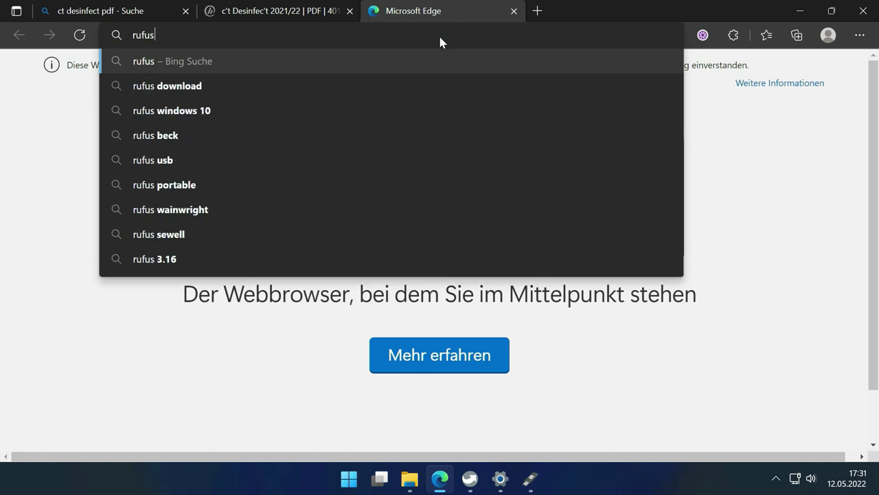
type(".ie")
key("Return")
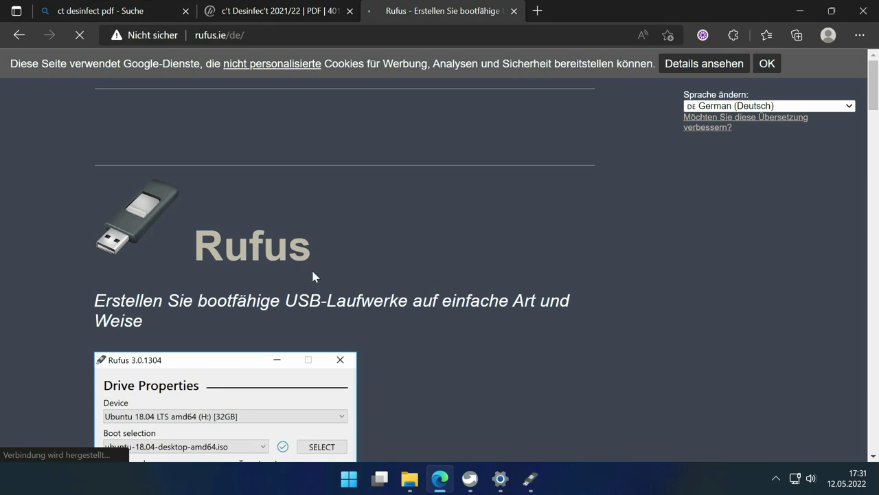
scroll(313, 268, "down", 6)
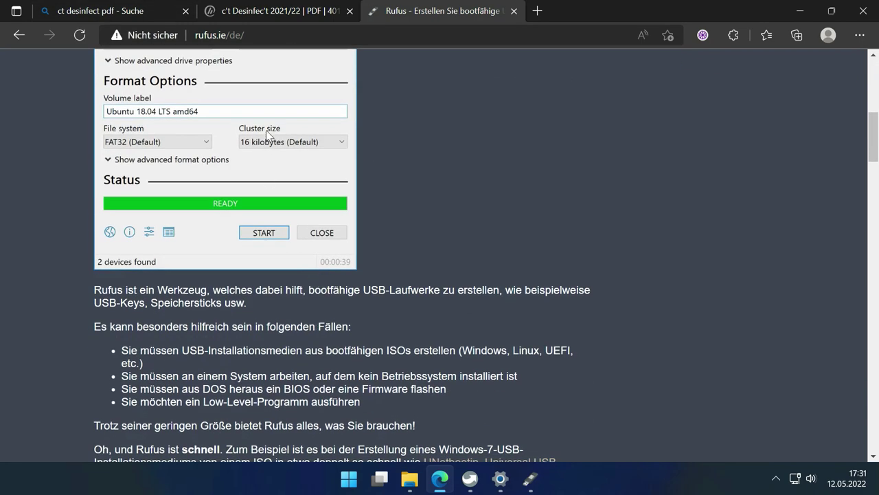
scroll(275, 300, "up", 5)
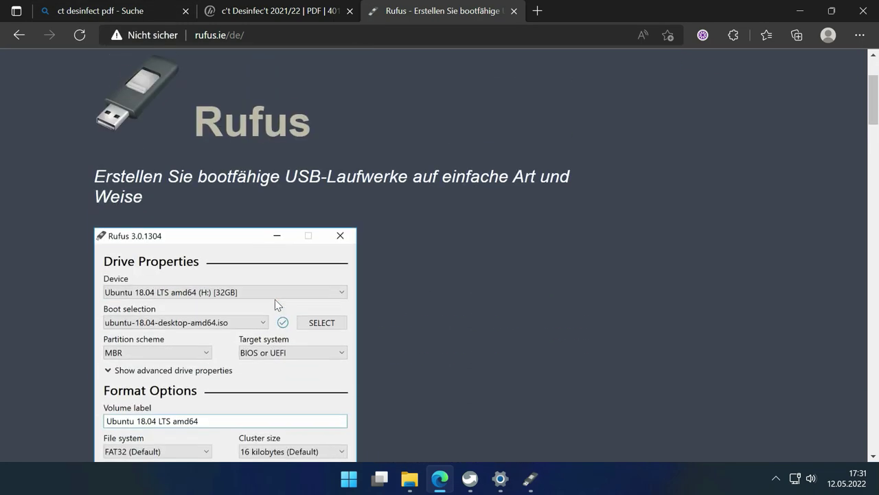
Switch back to Rufus, choose the 64 GB NO_LABEL (E:) drive and load hb_2021_10.iso as the boot image.
left_click(546, 481)
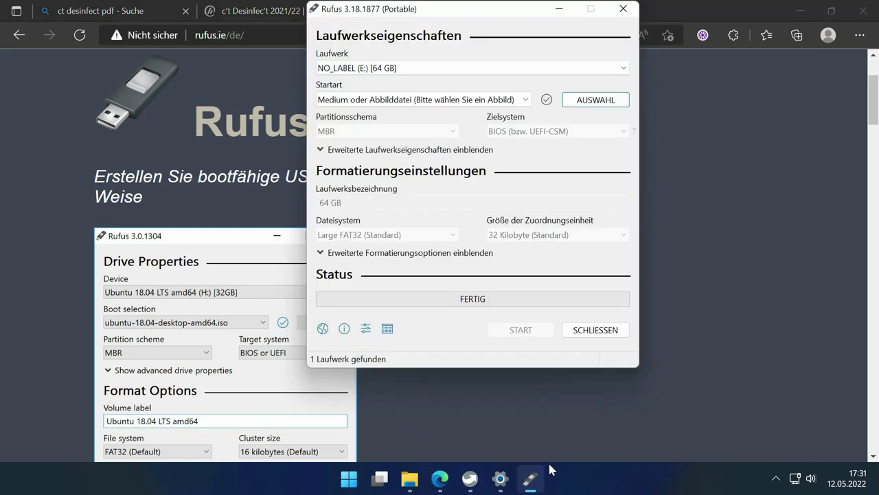
left_click(481, 68)
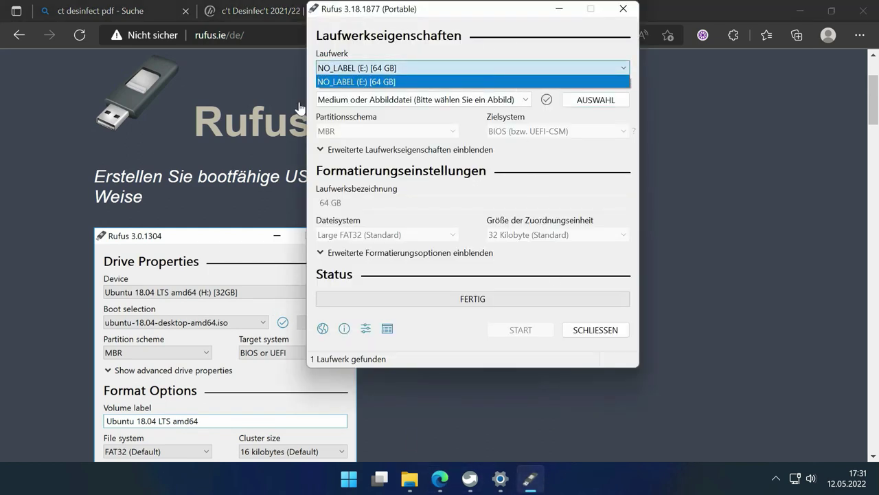
left_click(373, 82)
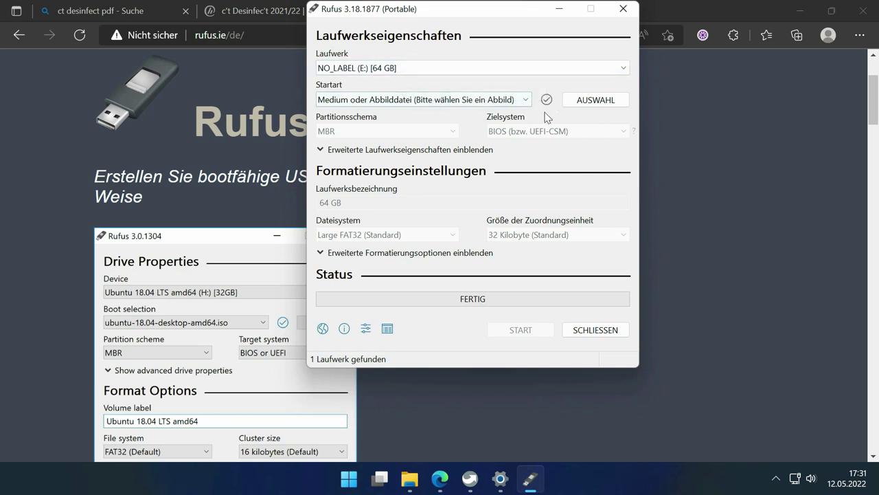
left_click(608, 102)
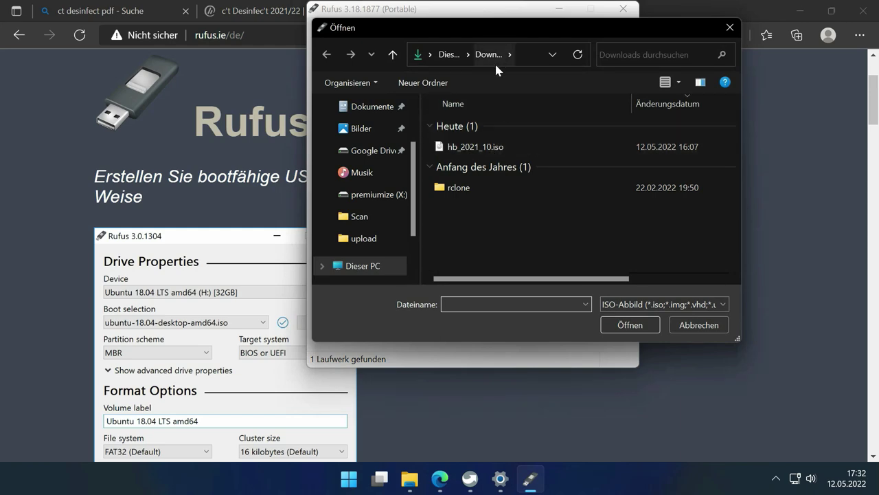
left_click(498, 151)
double_click(499, 147)
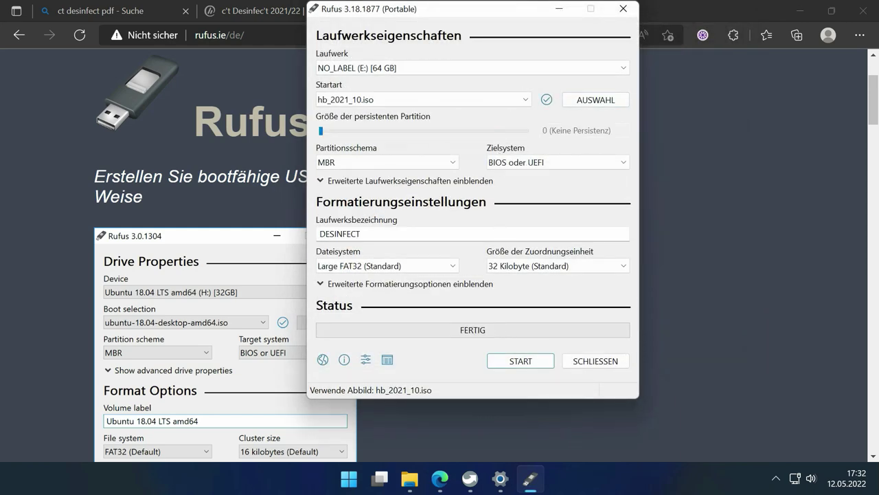
Create the bootable stick with a 4 GB persistent partition, accepting the Syslinux download and data erasure, and close Rufus.
mouse_move(321, 131)
left_mouse_down()
mouse_move(344, 138)
mouse_move(336, 134)
left_mouse_up()
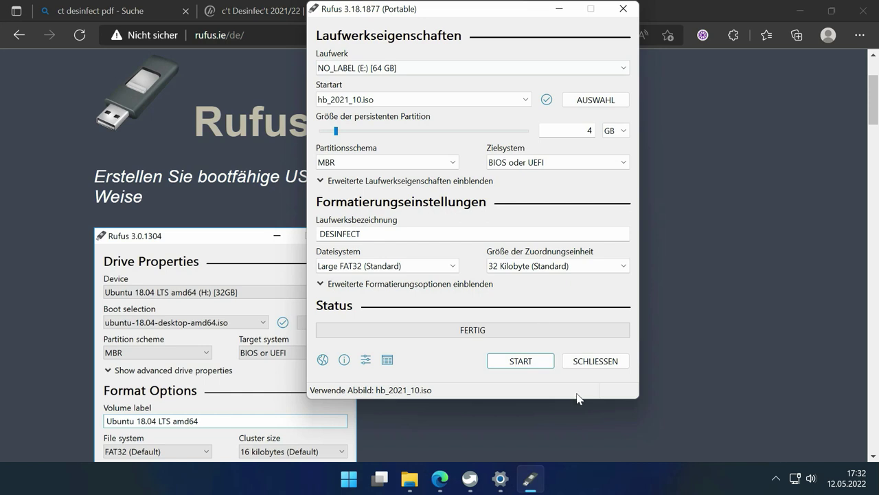
left_click(519, 364)
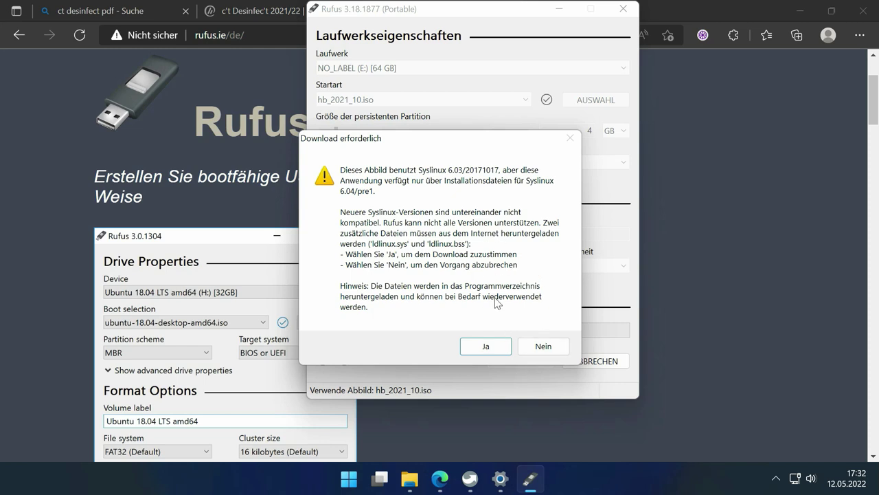
left_click(504, 351)
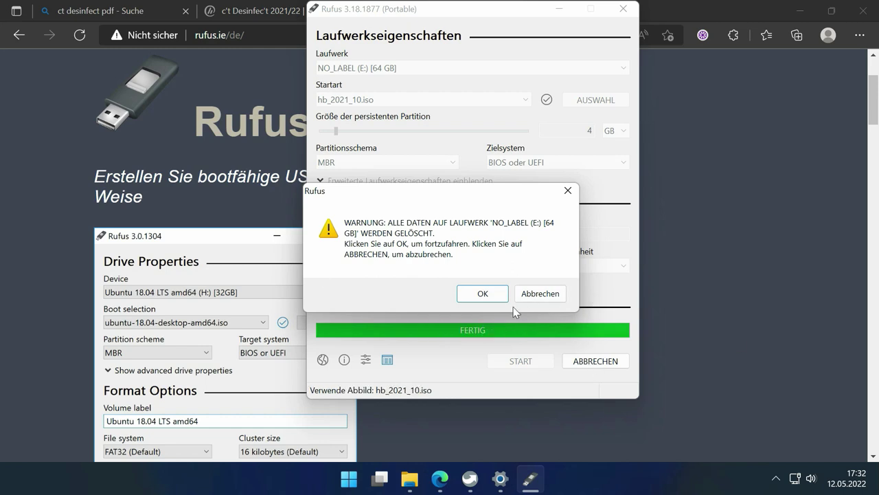
left_click(485, 296)
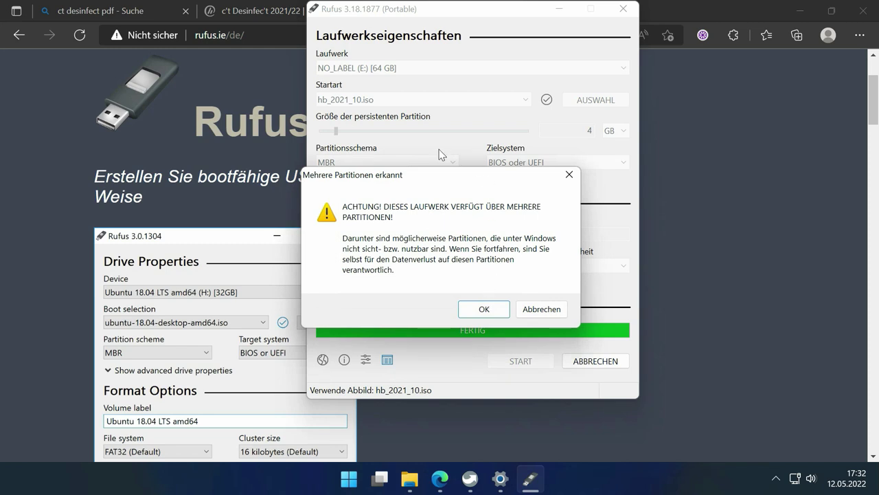
left_click(493, 313)
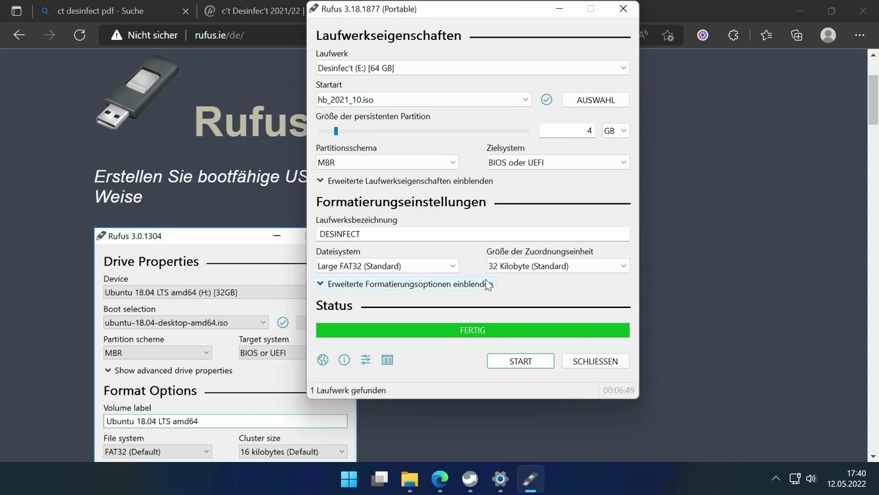
left_click(595, 363)
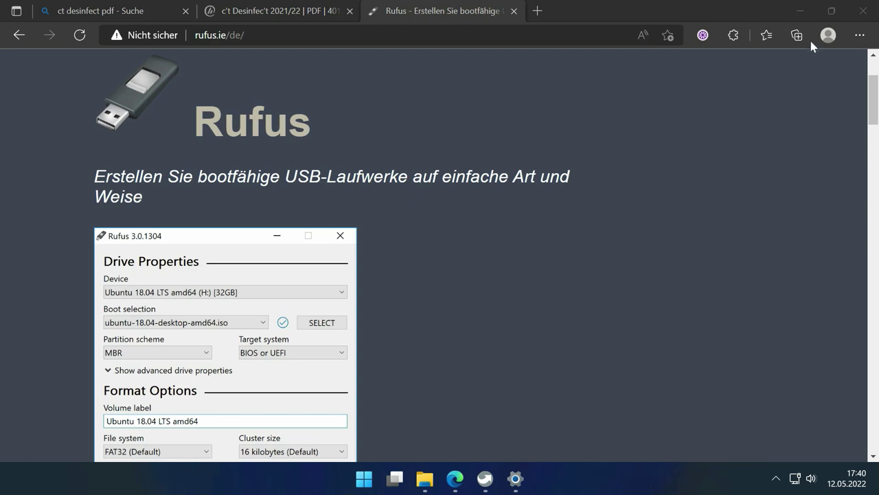
Minimize the browser and restart the computer into its boot manager.
left_click(801, 12)
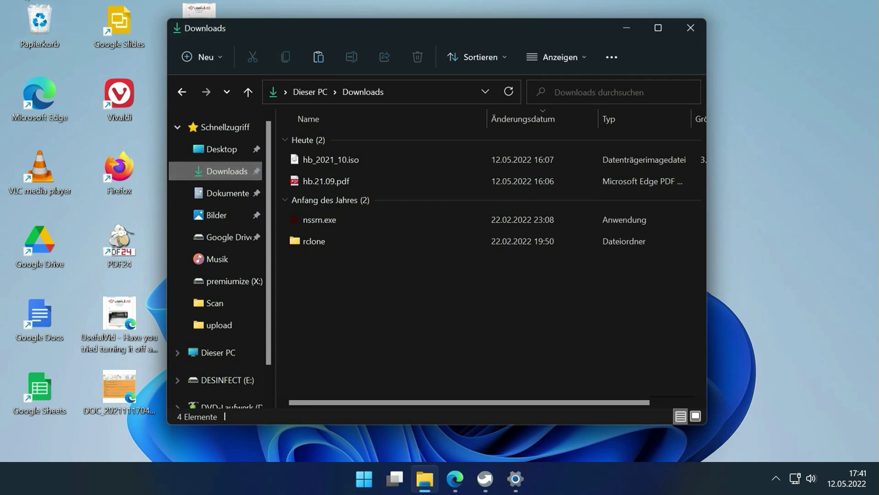
mouse_move(14, 7)
mouse_move(41, 27)
mouse_move(137, 27)
left_click(275, 41)
right_click(366, 479)
mouse_move(419, 426)
left_click(522, 440)
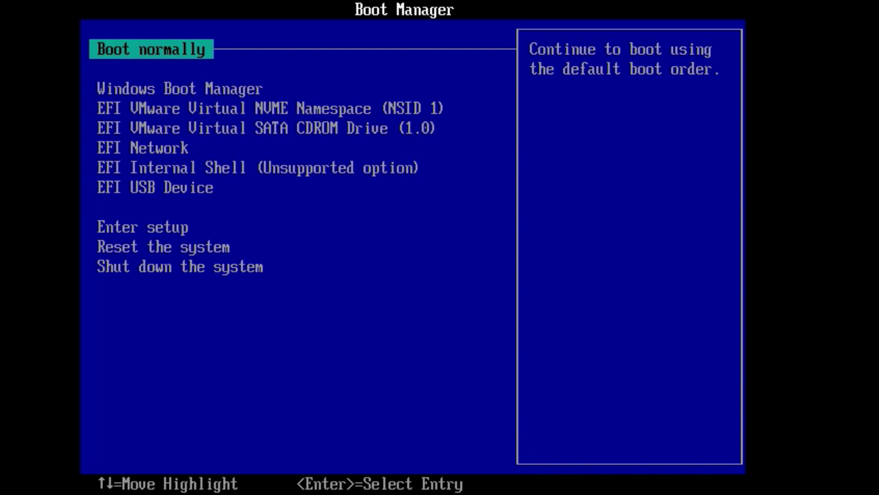
Boot the computer from the EFI USB Device entry.
key("Down")
key("Down")
key("Down")
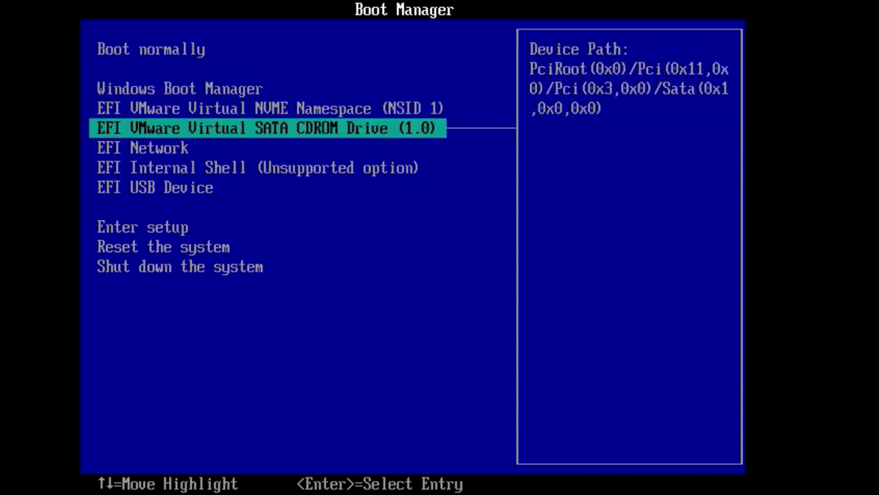
key("Down")
key("Down")
key("Down")
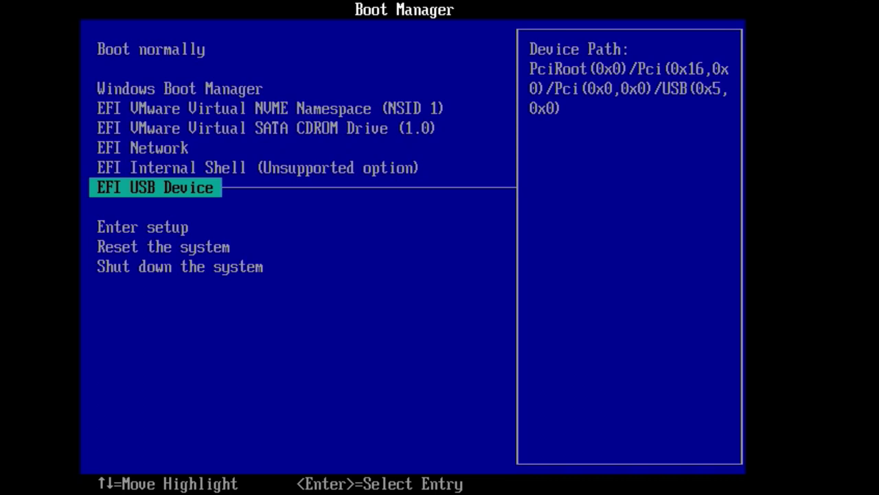
key("Return")
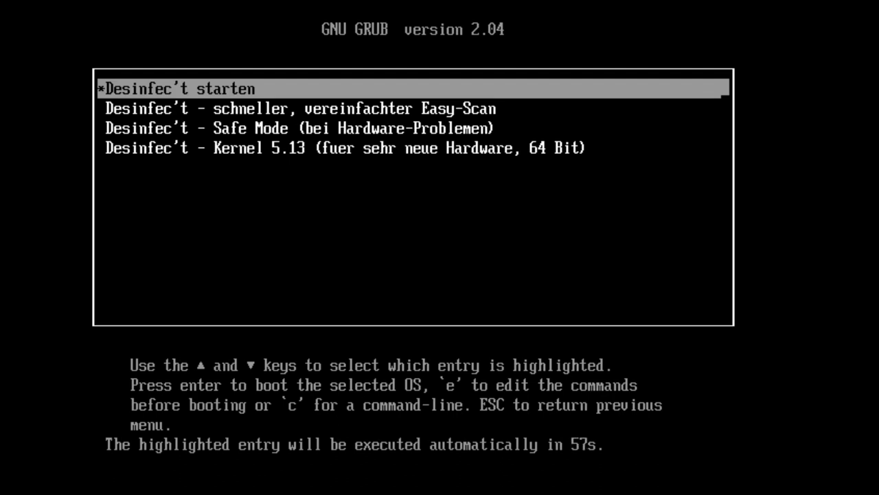
Look through the Desinfec't boot options and boot the standard "Desinfec't starten" entry.
key("Down")
key("Down")
key("Up")
key("Up")
key("Down")
key("Down")
key("Down")
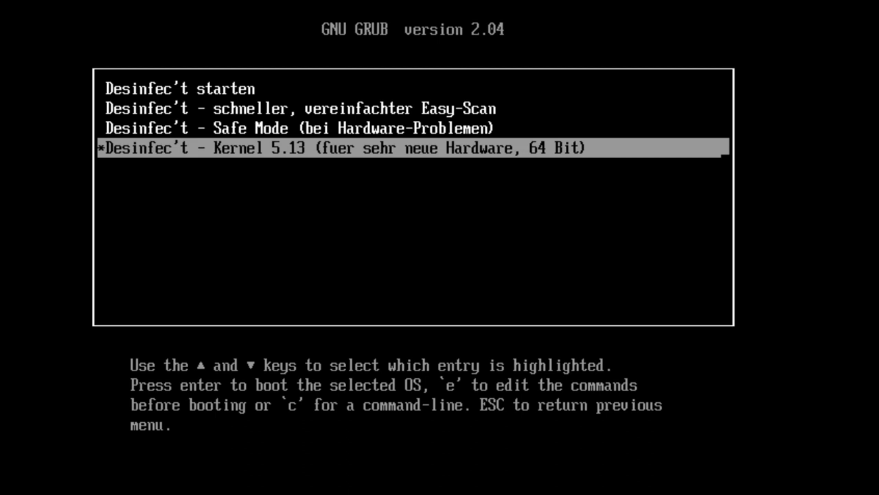
key("Up")
key("Up")
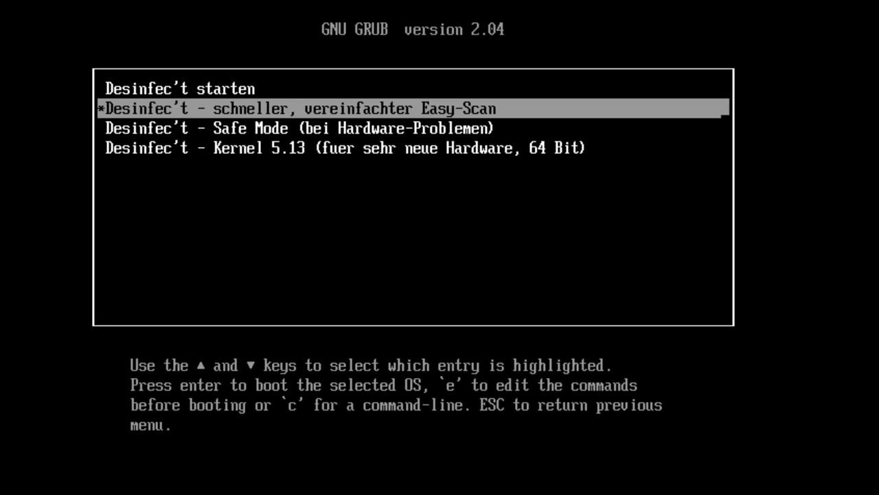
key("Up")
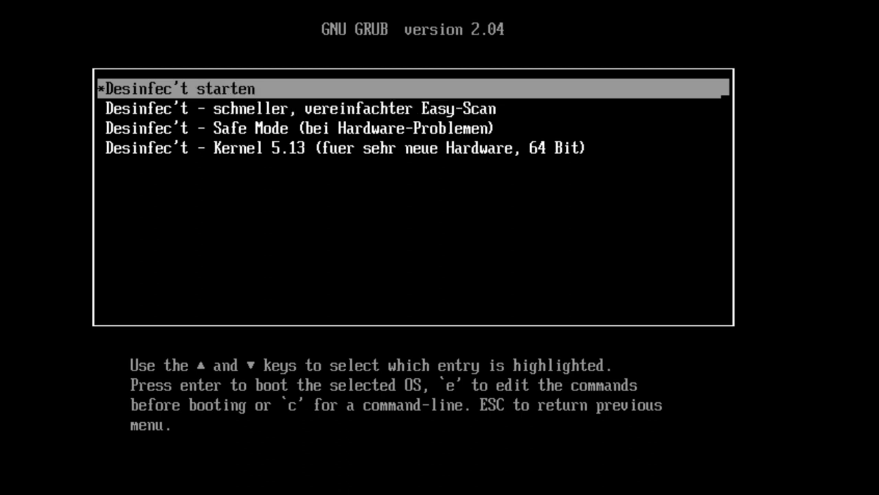
key("Return")
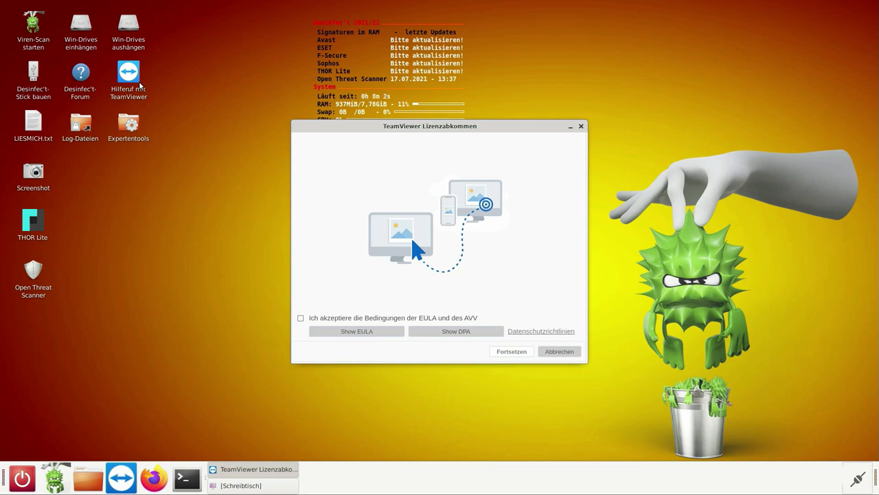
Check the wired network connection options, then accept TeamViewer's EULA and AVV terms, continue and close TeamViewer.
left_click(859, 483)
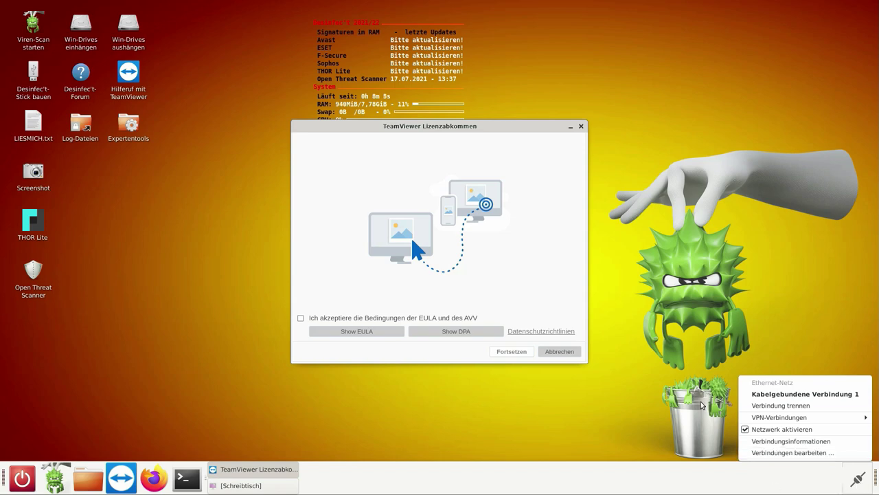
left_click(576, 425)
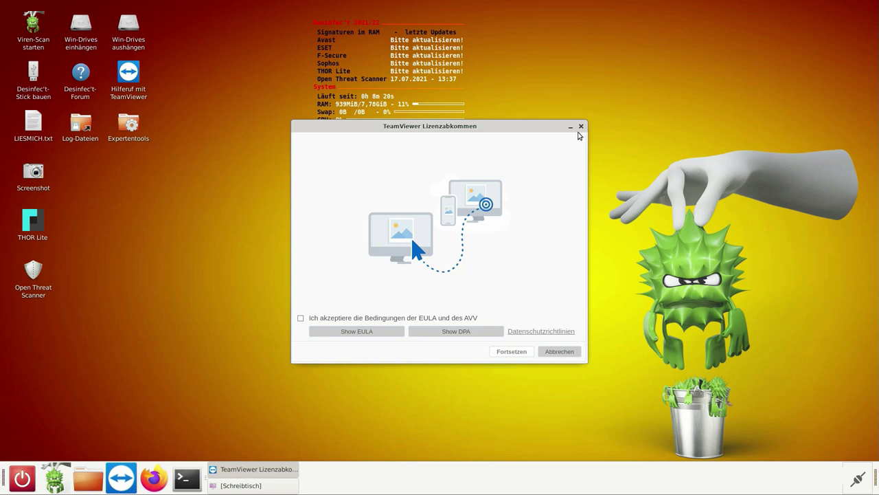
left_click(449, 320)
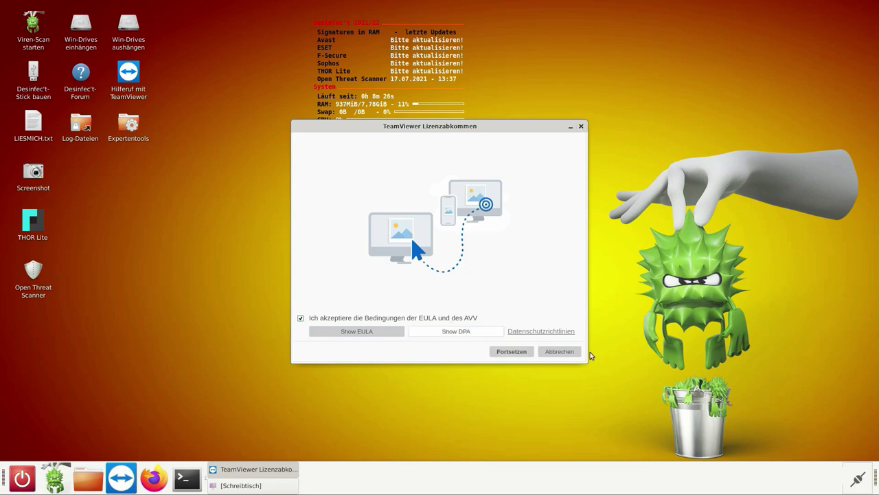
left_click(510, 351)
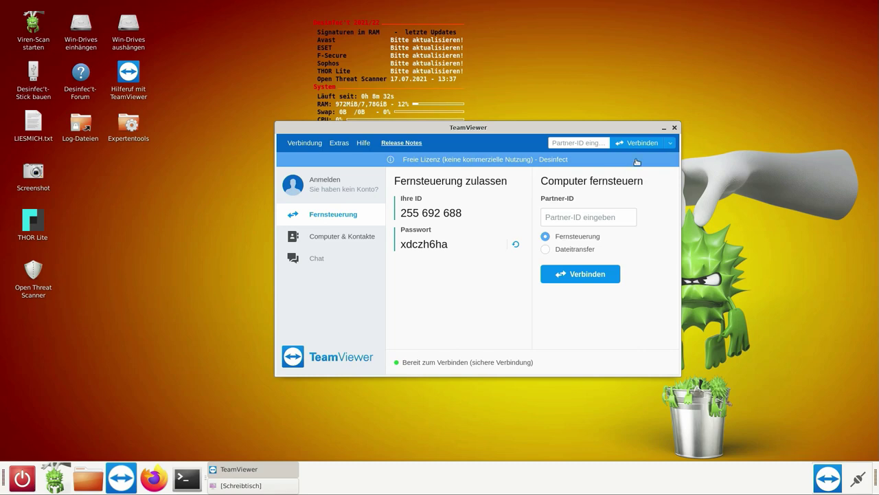
left_click(674, 127)
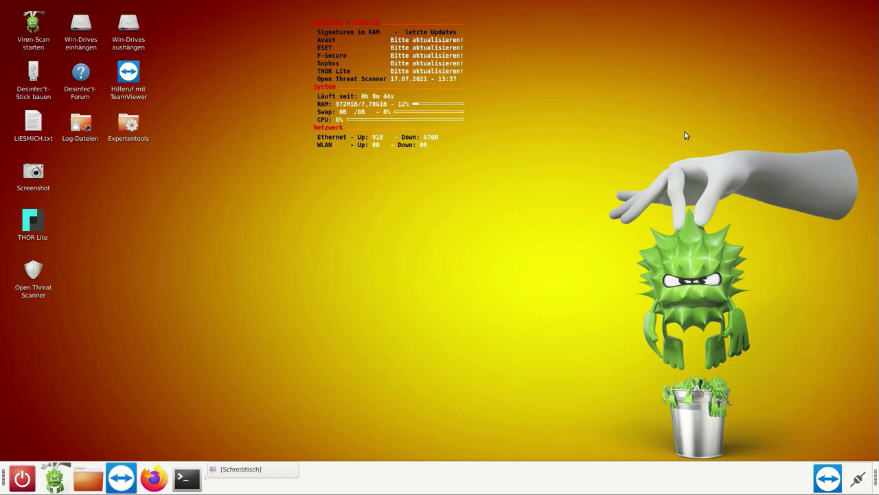
Move the "Viren-Scan starten" desktop icon below Open Threat Scanner.
left_click_drag(33, 26, 38, 319)
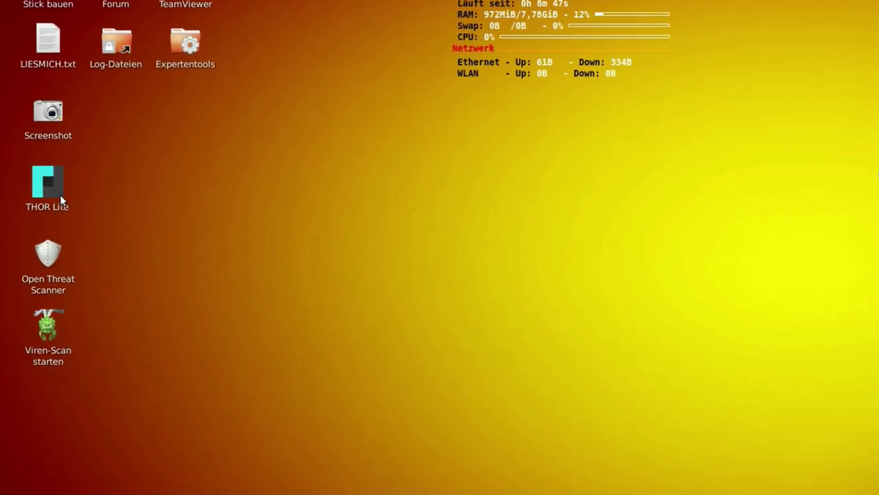
left_click(60, 195)
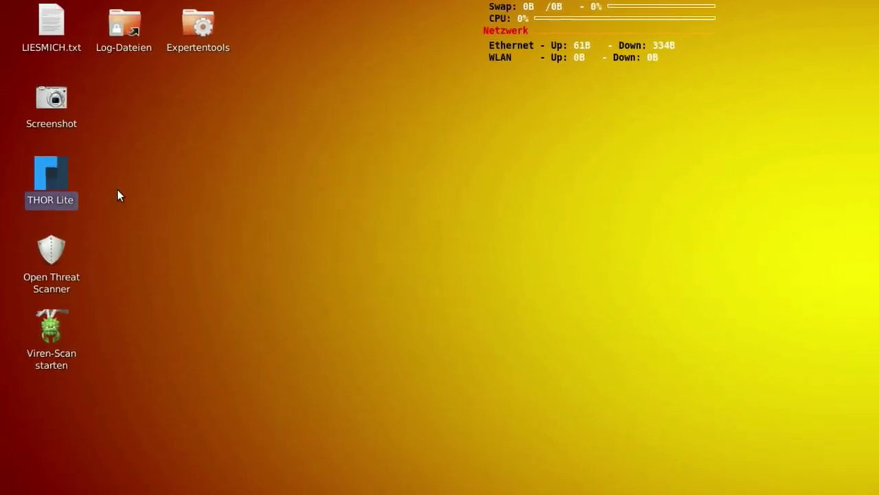
left_click(48, 278)
left_click(435, 265)
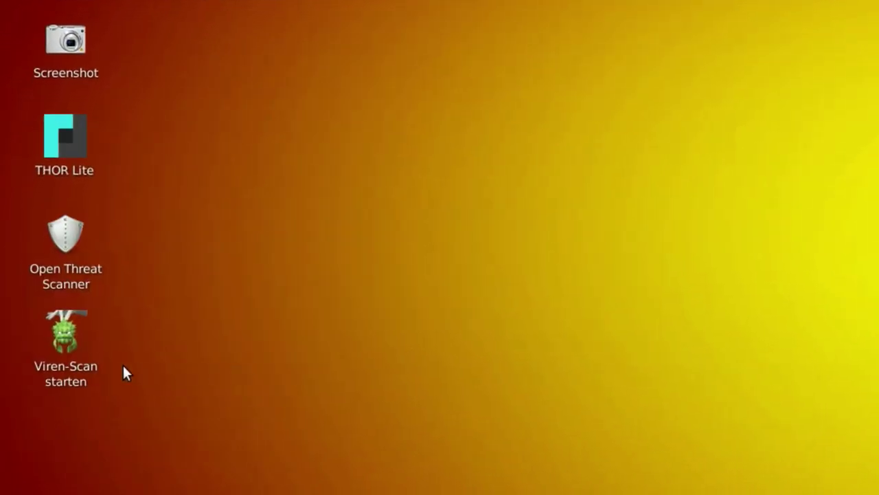
Start the virus scan assistant and exclude the sda1 DESINFECT stick from the Windows drives to search.
left_click(99, 371)
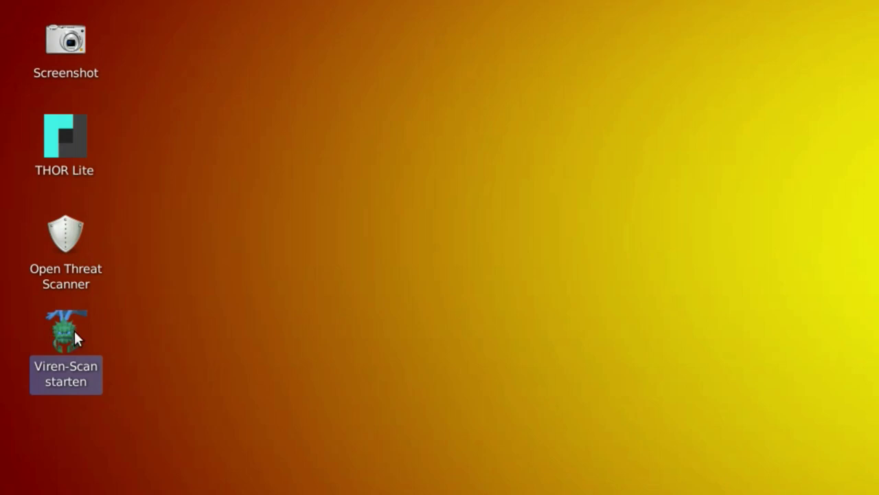
mouse_move(93, 347)
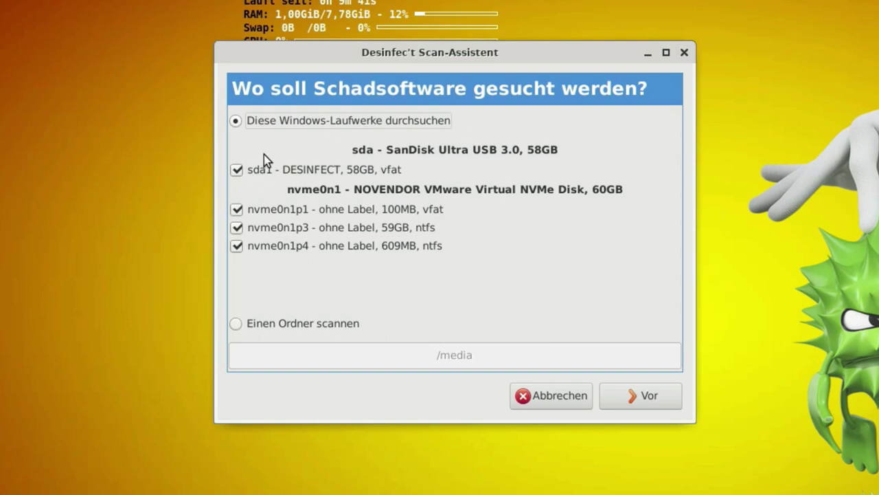
left_click(236, 170)
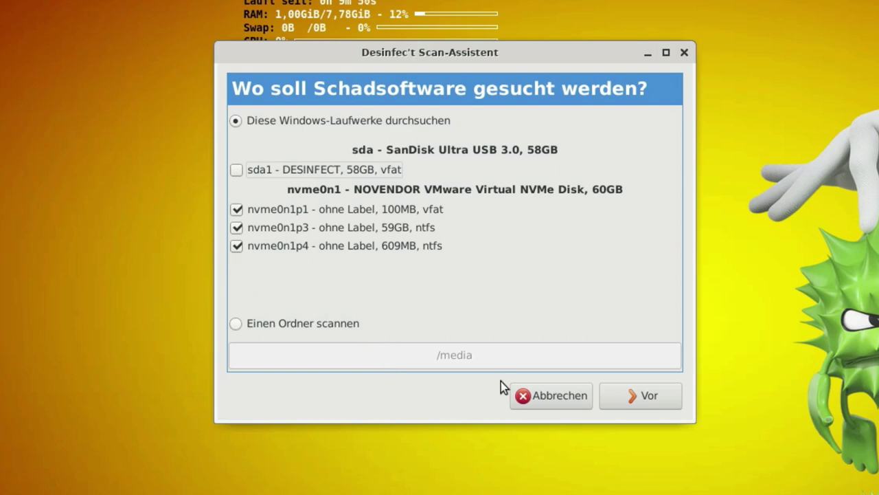
left_click(651, 402)
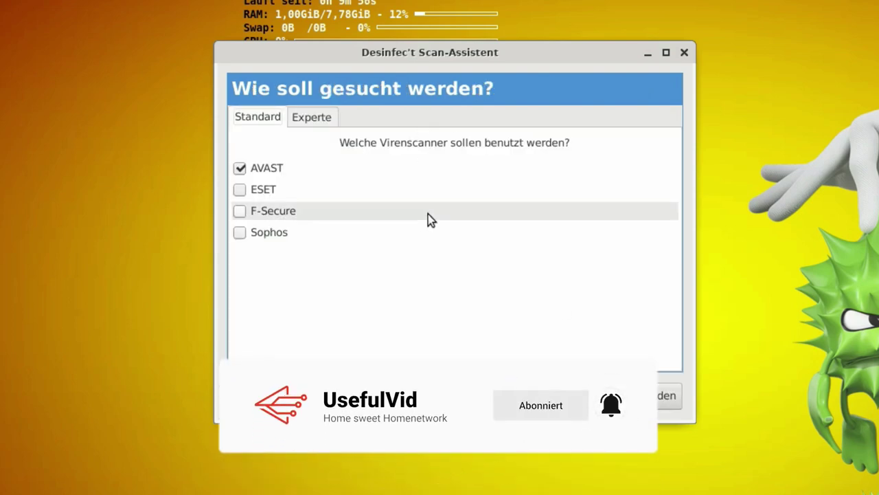
Add ESET, F-Secure and Sophos to AVAST as virus scanners and start the signature update and scan.
left_click(240, 190)
left_click(240, 211)
left_click(240, 234)
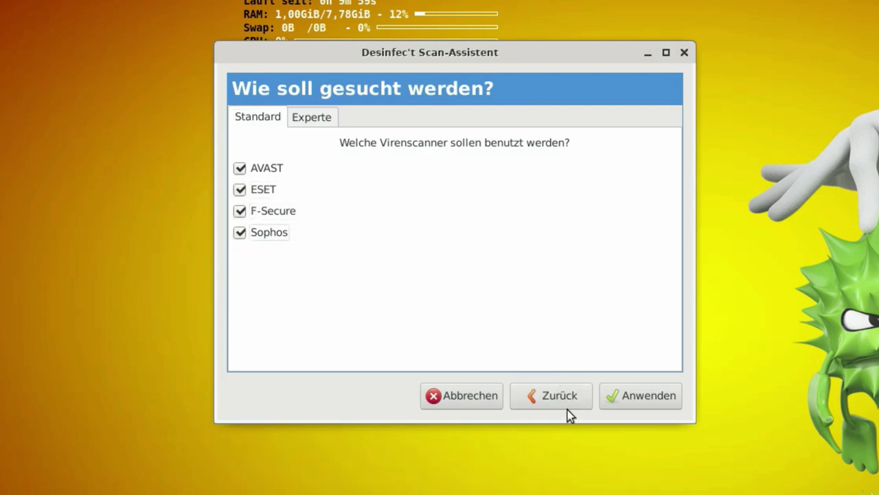
left_click(616, 402)
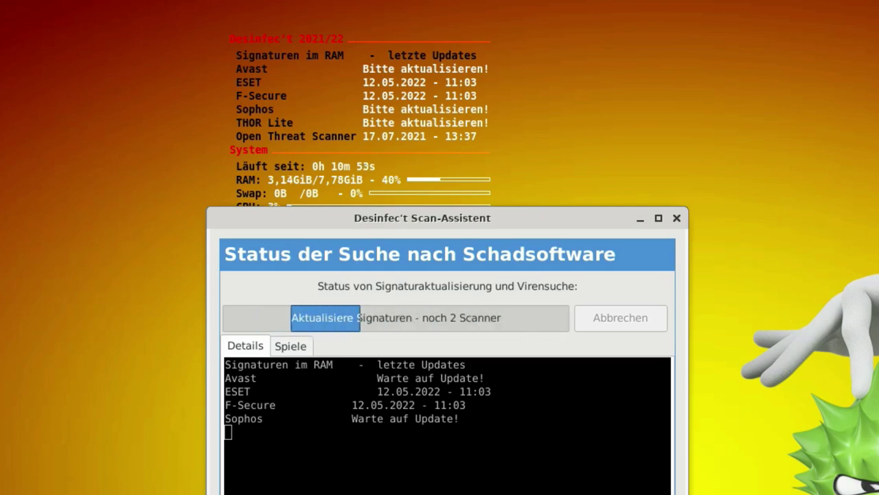
Accept the Sophos update warning, decline the scanner test warning, deselect Sophos and restart the scan with the remaining scanners.
key("alt+Tab")
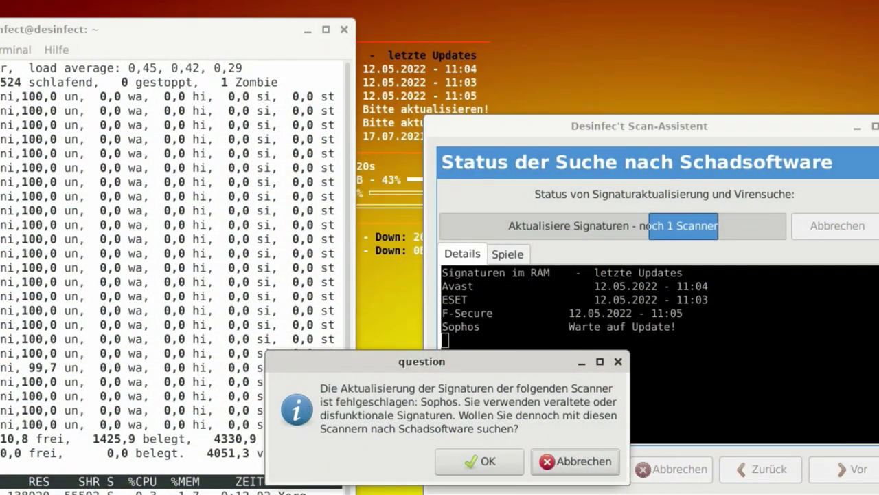
left_click(507, 456)
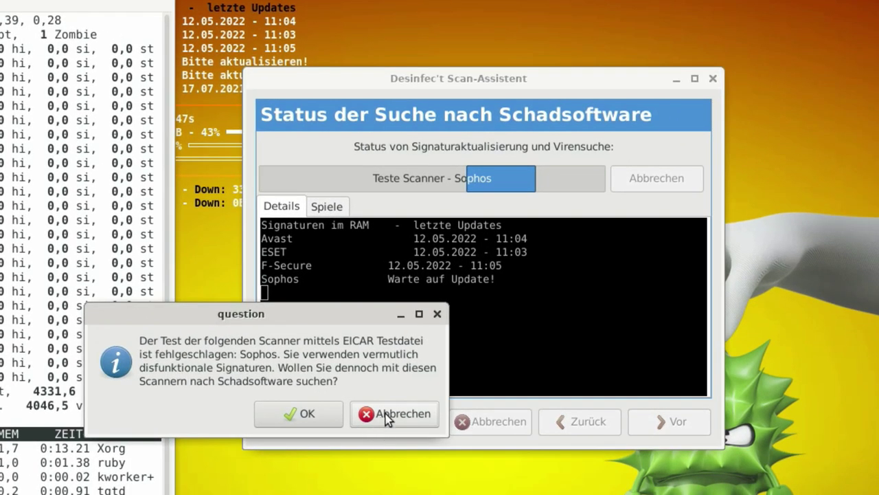
left_click(567, 464)
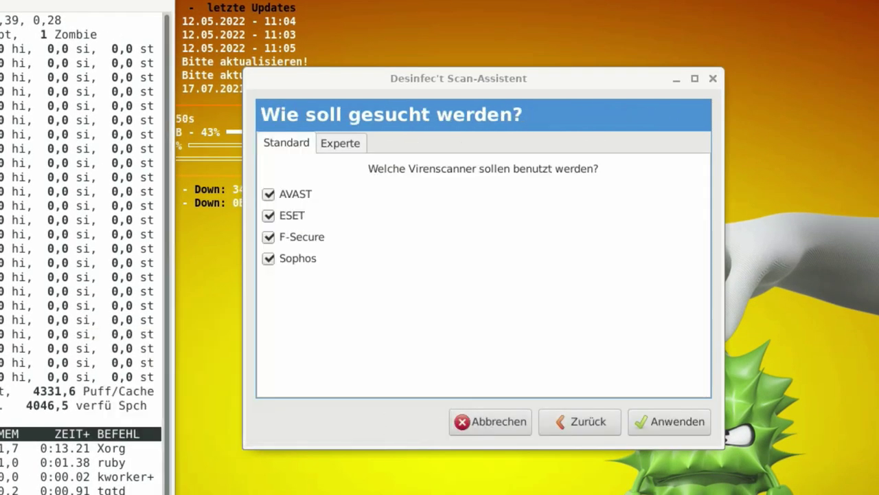
left_click(269, 259)
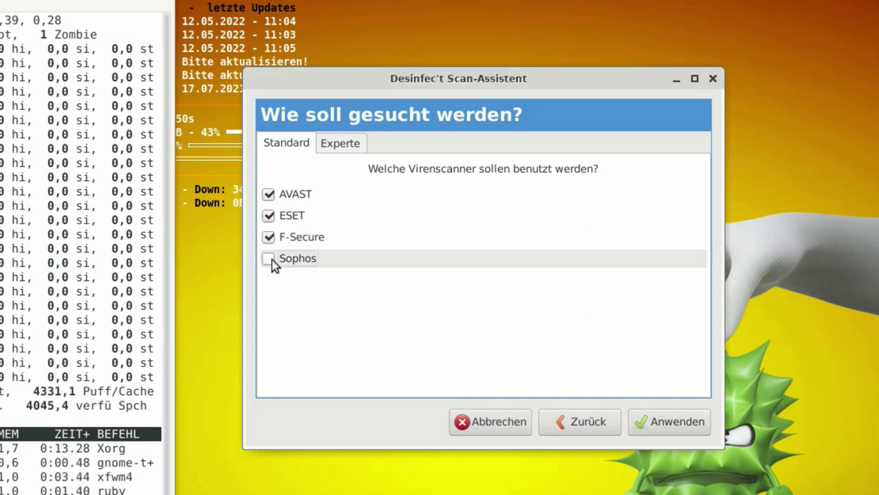
left_click(693, 411)
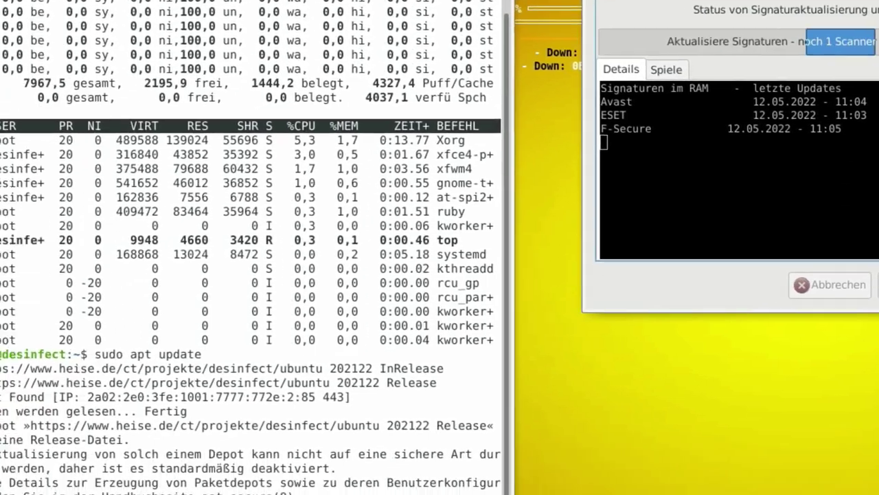
Run "sudo apt upgrade -y" in the terminal.
left_click_drag(30, 362, 159, 362)
left_click(479, 364)
left_click(451, 371)
key("Return")
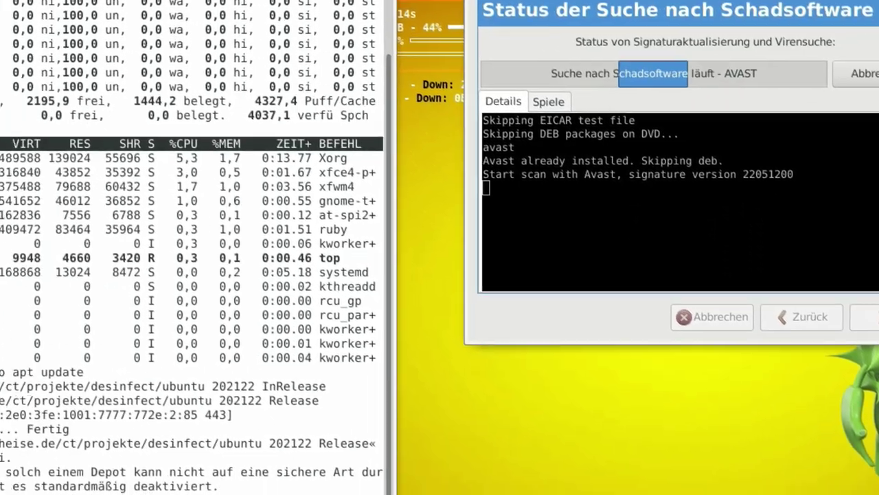
type("ap")
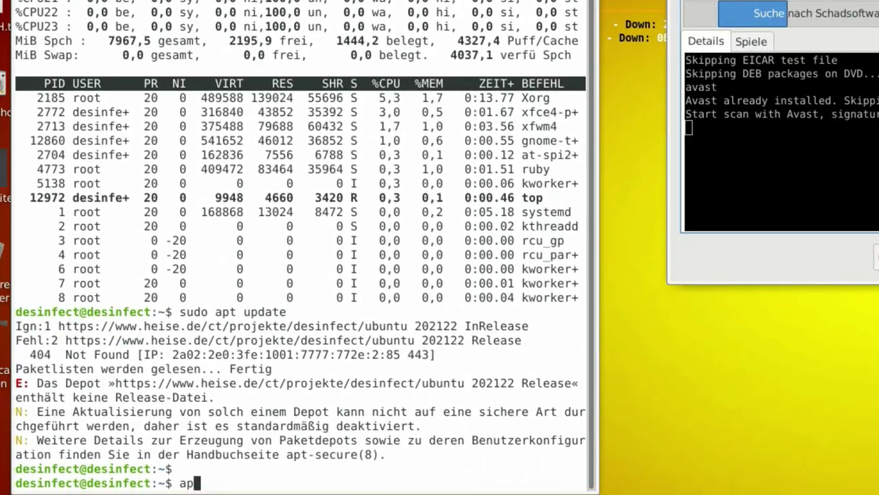
key("BackSpace")
key("BackSpace")
type("sudo apt")
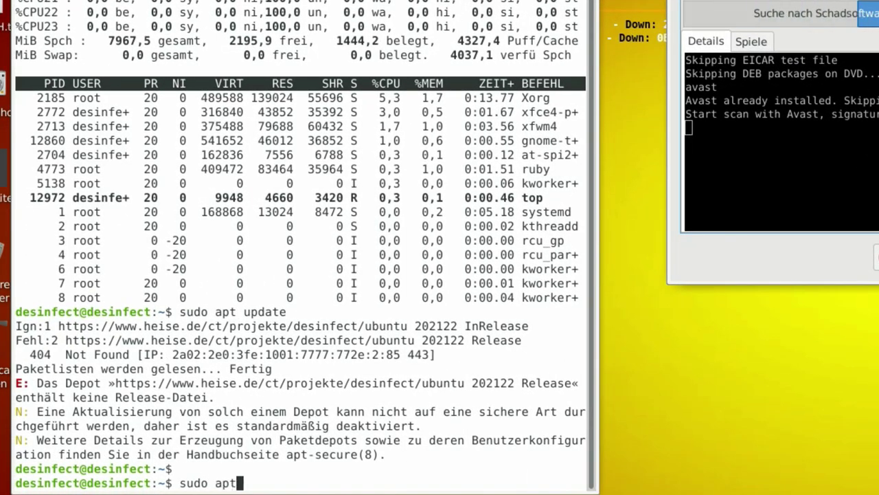
type(" upgra")
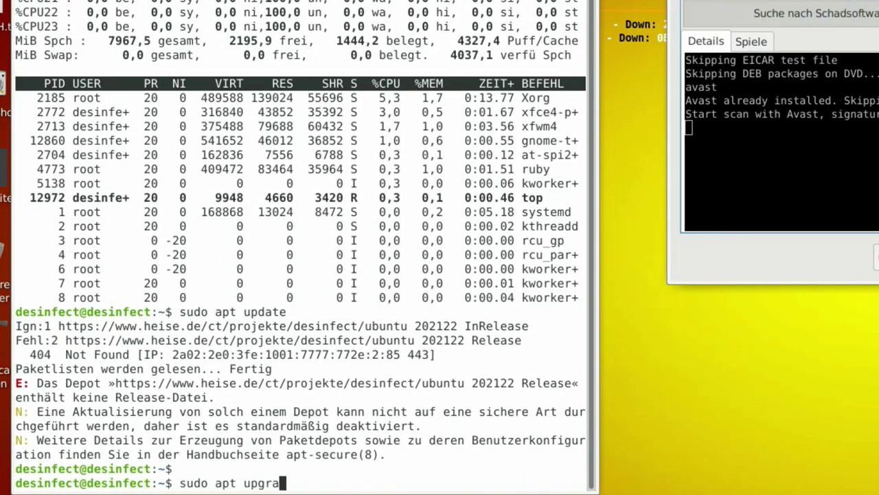
type("de -.")
type("-y")
key("Return")
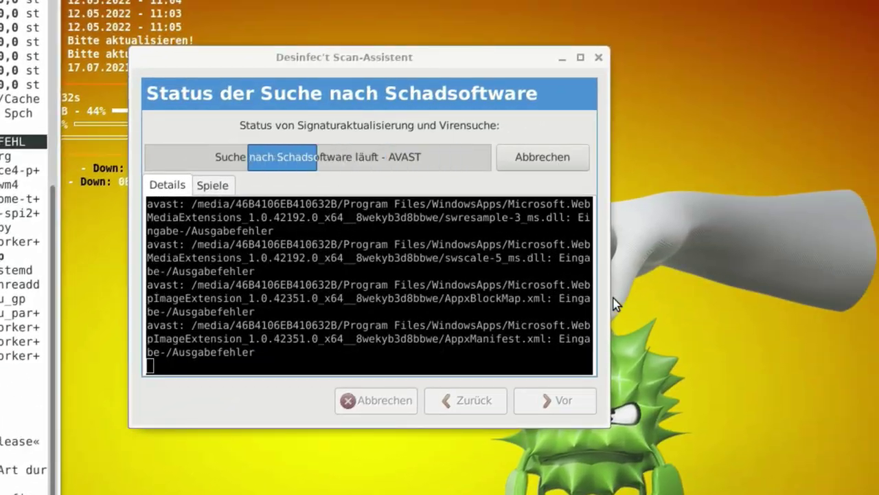
Widen the Scan-Assistent window and move it lower on the desktop.
left_click_drag(609, 299, 869, 288)
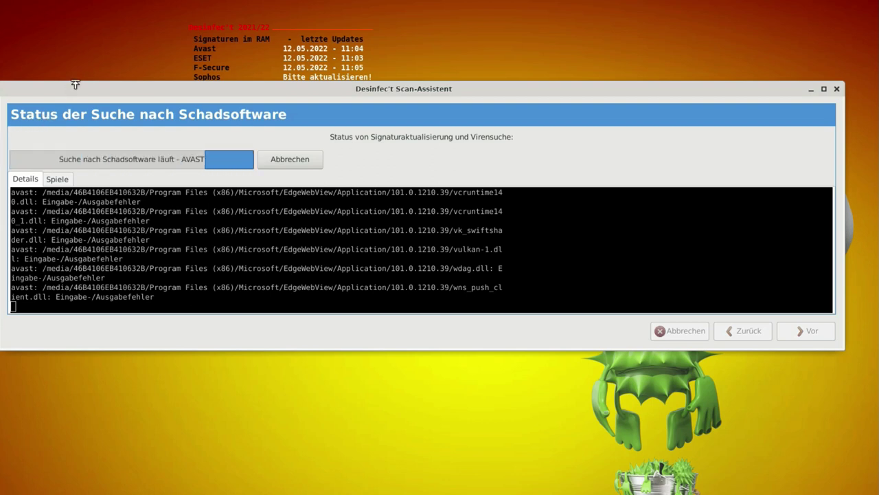
left_click_drag(77, 88, 64, 231)
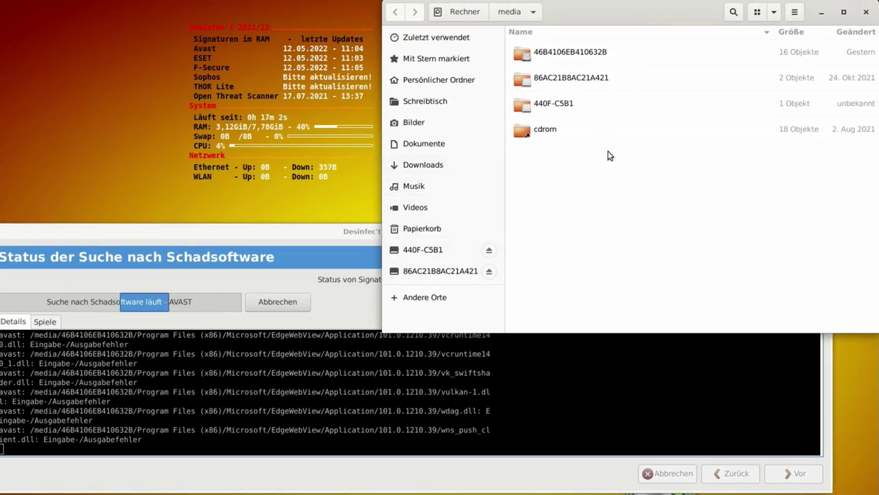
Browse the 440F-C5B1 and 86AC21B8AC21A421 partitions and the folders of the 64 GB Windows volume in the file manager.
left_click(421, 252)
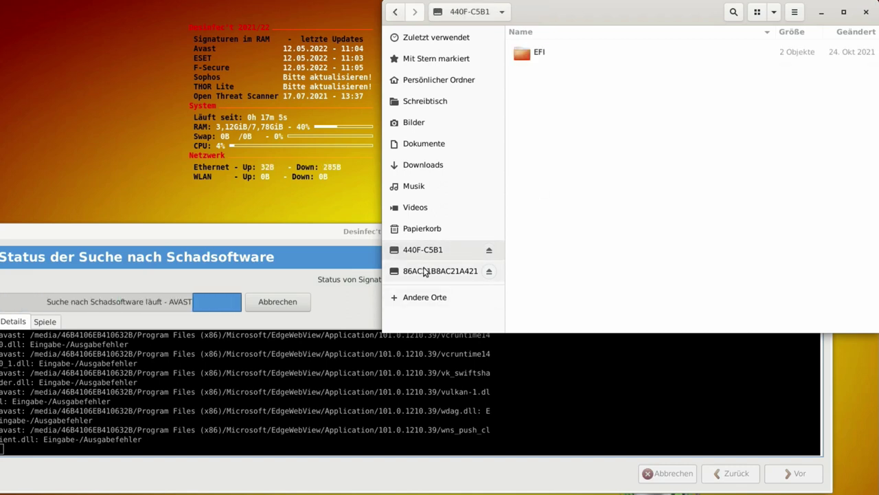
left_click(436, 271)
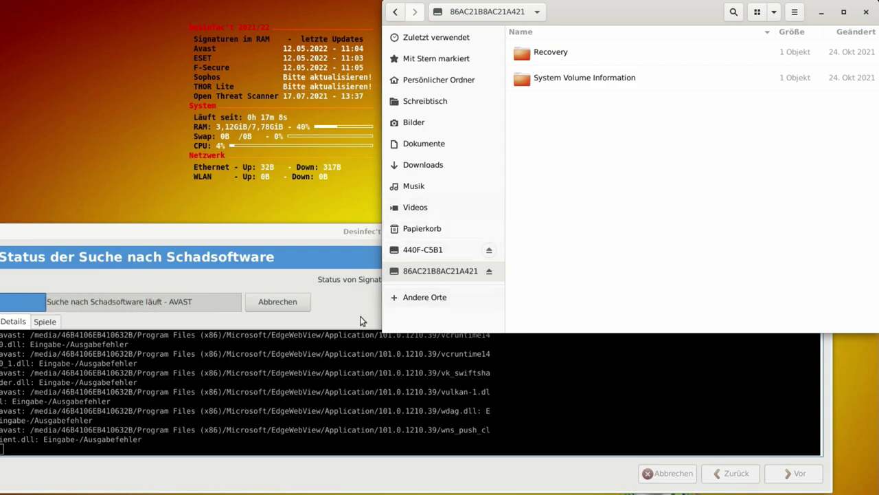
left_click(471, 295)
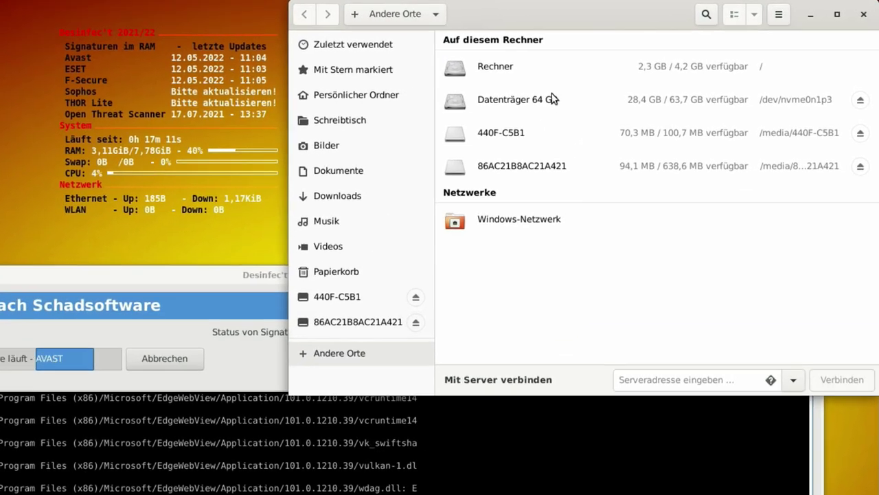
left_click(584, 94)
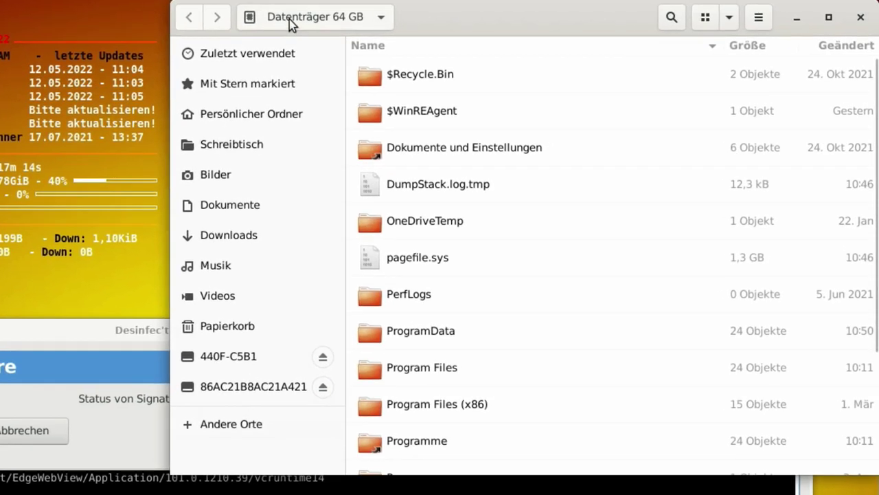
scroll(396, 189, "down", 3)
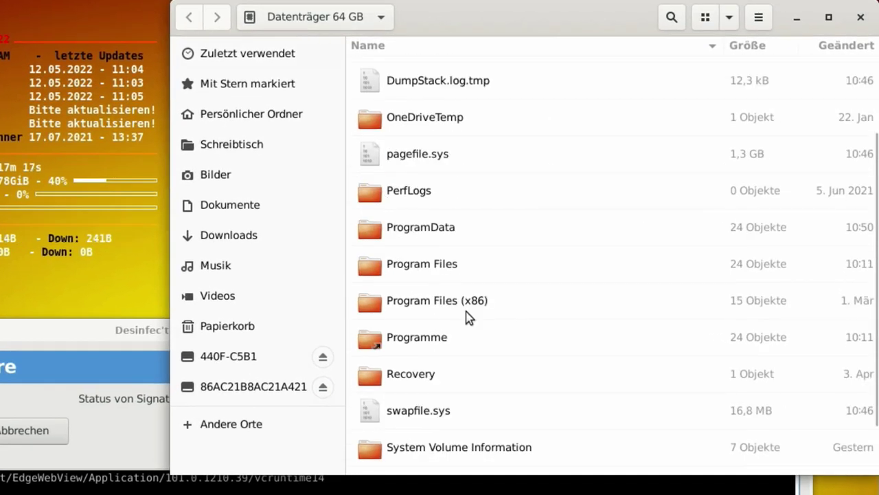
Look through the 64 GB Windows volume and open the Dropbox folder inside the user's profile under Users.
left_click(517, 236)
left_click(500, 270)
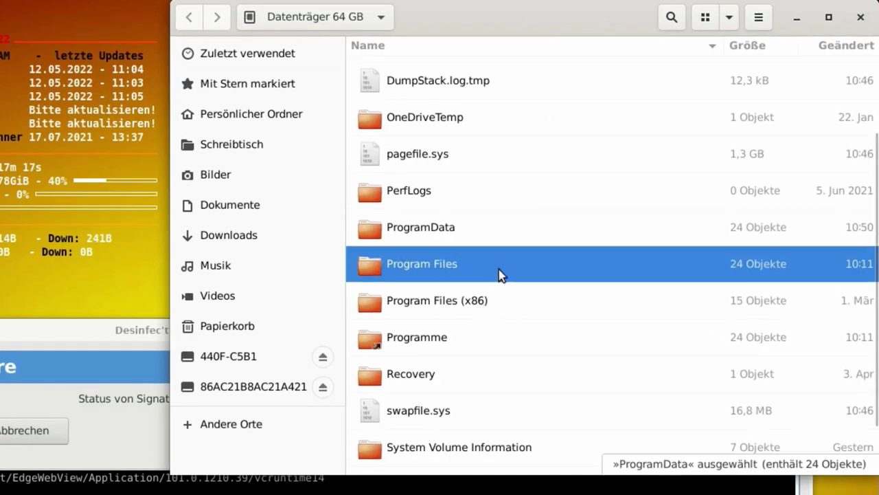
scroll(428, 265, "up", 3)
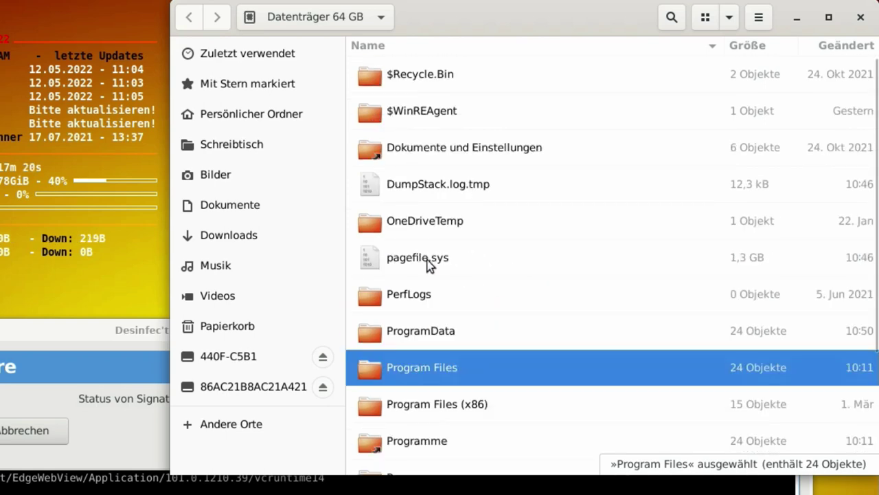
scroll(435, 202, "down", 4)
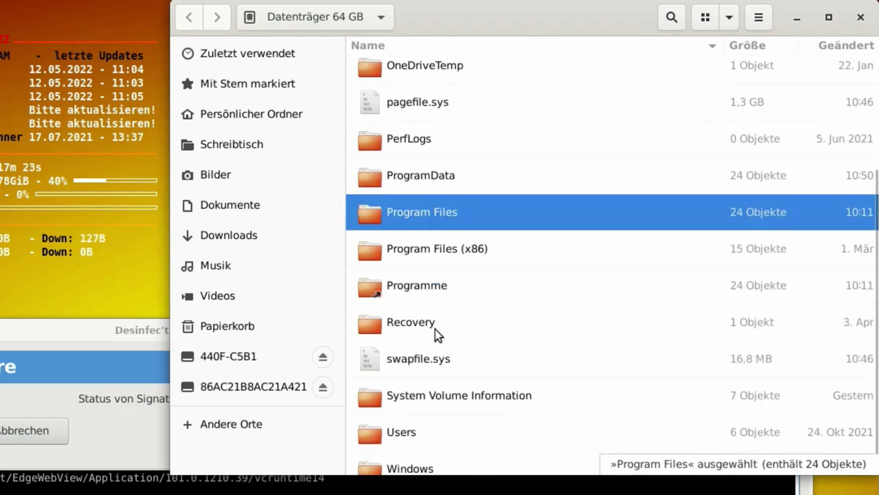
scroll(434, 335, "down", 1)
double_click(414, 418)
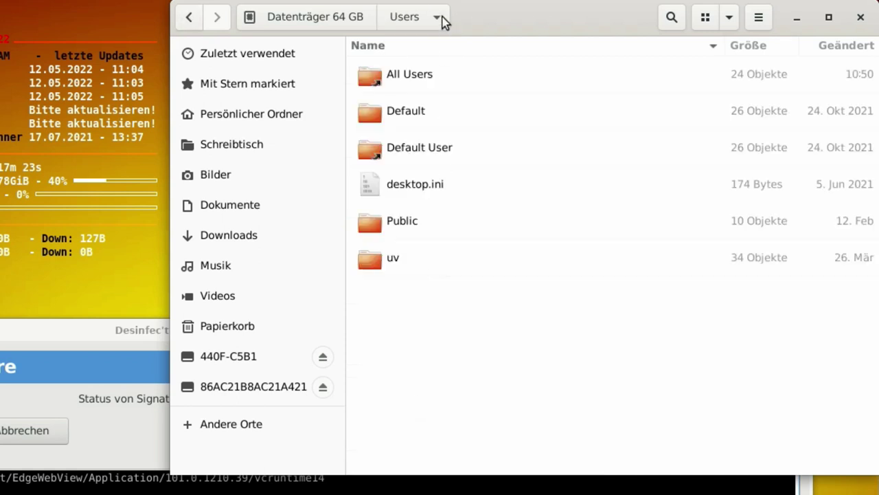
double_click(409, 258)
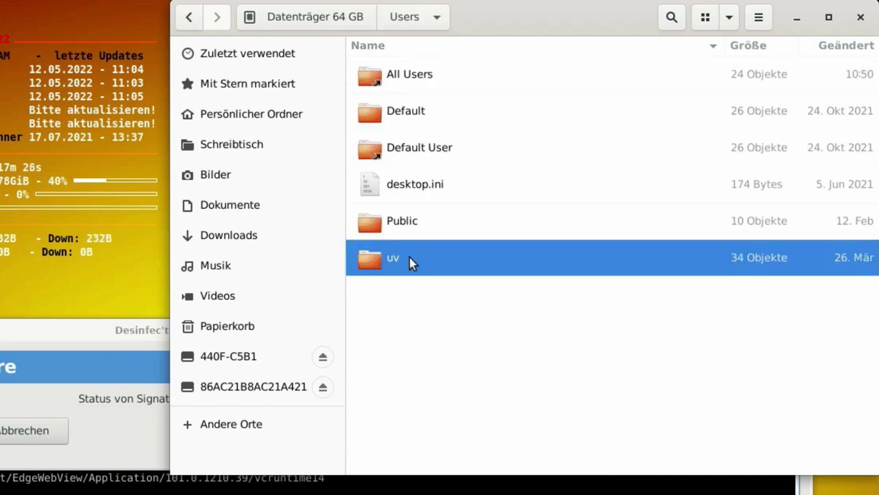
double_click(381, 363)
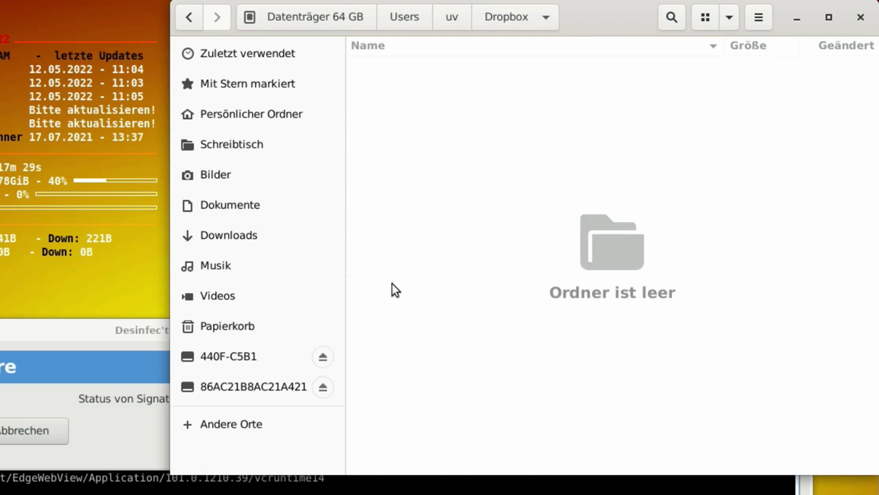
Return to the user's profile folder and view the contents of its Downloads folder.
left_click(191, 16)
left_click(402, 337)
double_click(404, 342)
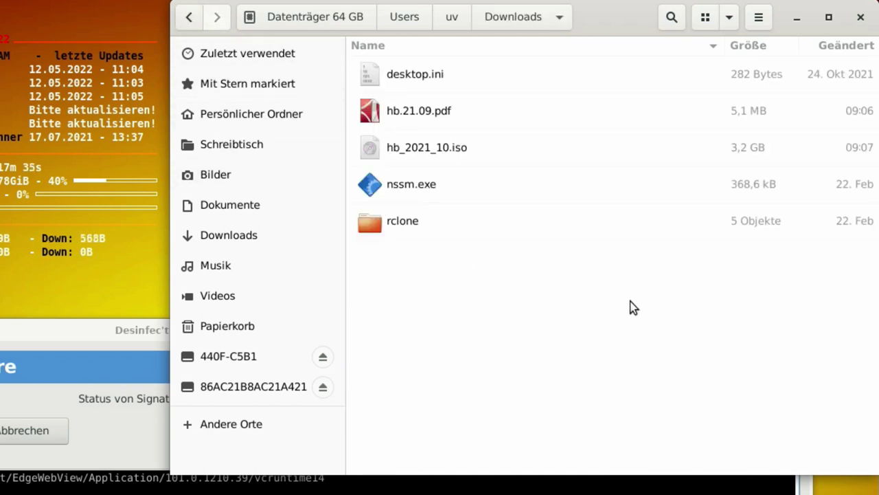
left_click(459, 156)
left_click(532, 301)
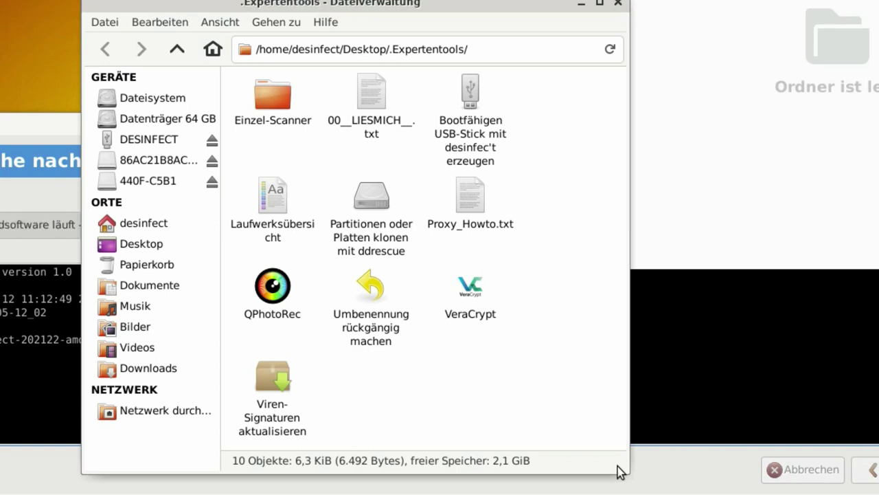
Bring the Scan-Assistent to the front and highlight the desinfect-202122-amd64.iso path in the F-Secure output.
left_click(840, 128)
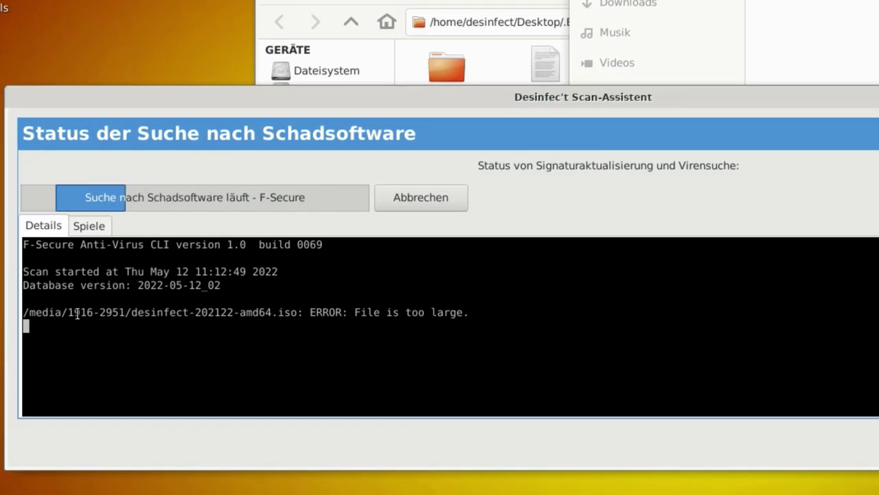
left_click_drag(62, 312, 220, 317)
left_click(280, 377)
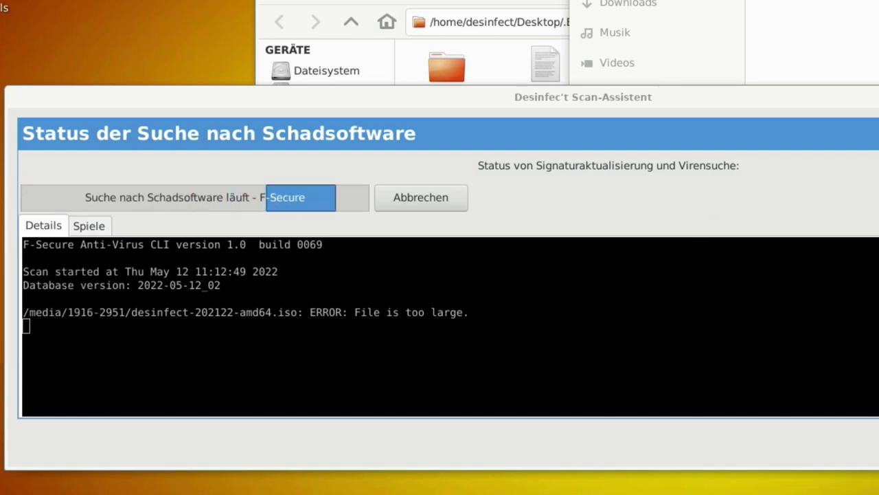
Move the Expertentools file window out of the way and view the DESINFECT, 86AC21B8AC21A421 and 440F-C5B1 volumes in it.
left_click(429, 1)
key("Escape")
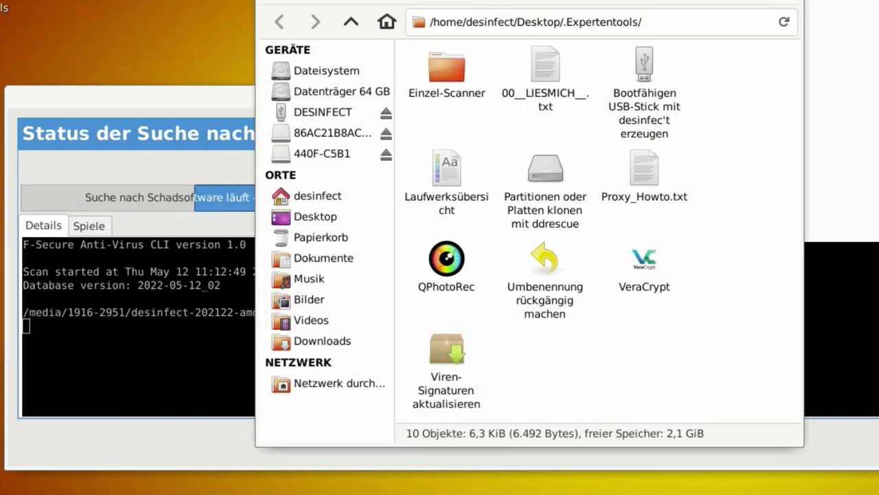
left_click_drag(768, 338, 651, 274)
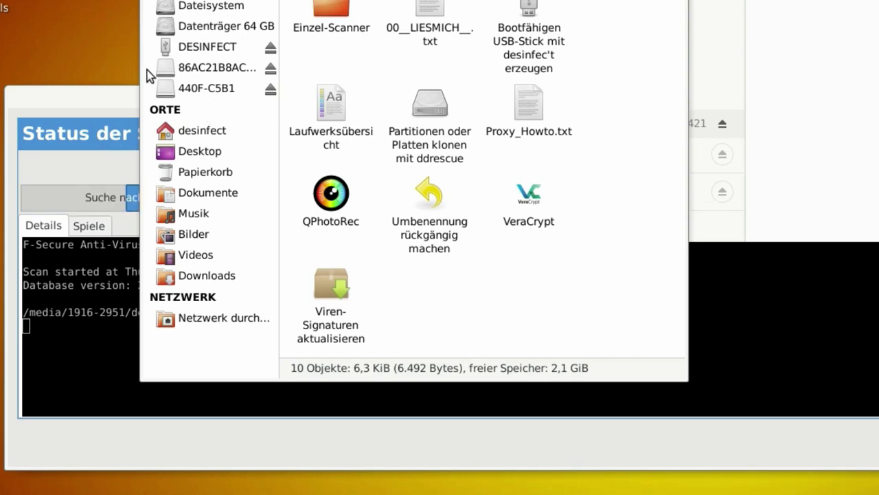
left_click(196, 48)
left_click(196, 69)
left_click(196, 88)
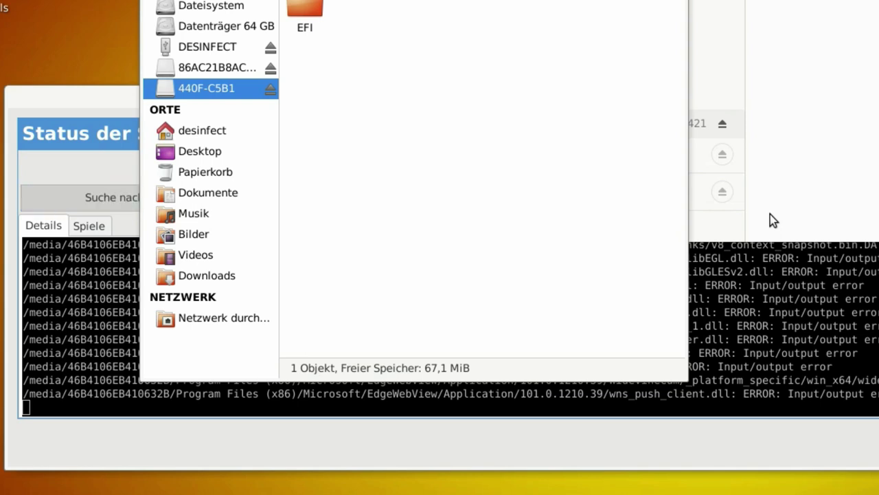
left_click_drag(347, 24, 304, 27)
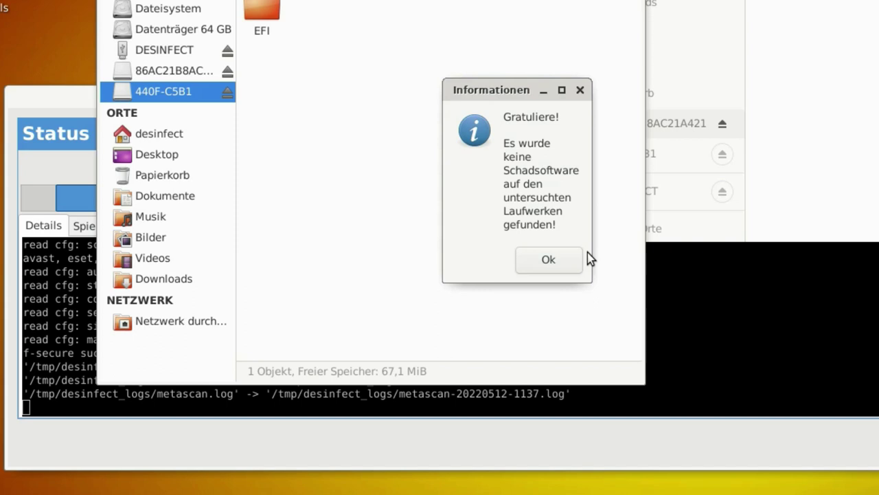
Put the open file manager windows away, acknowledge the scan result message and close the Scan-Assistent.
right_click(749, 104)
left_click(515, 269)
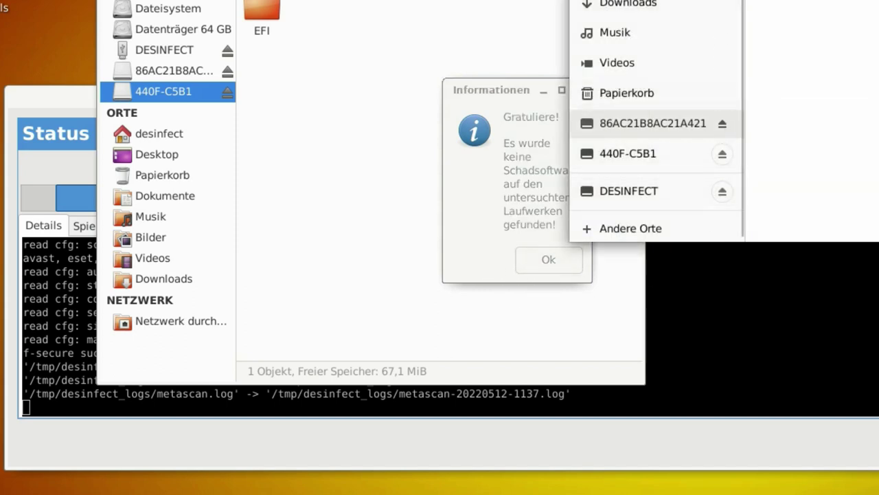
left_click(665, 222)
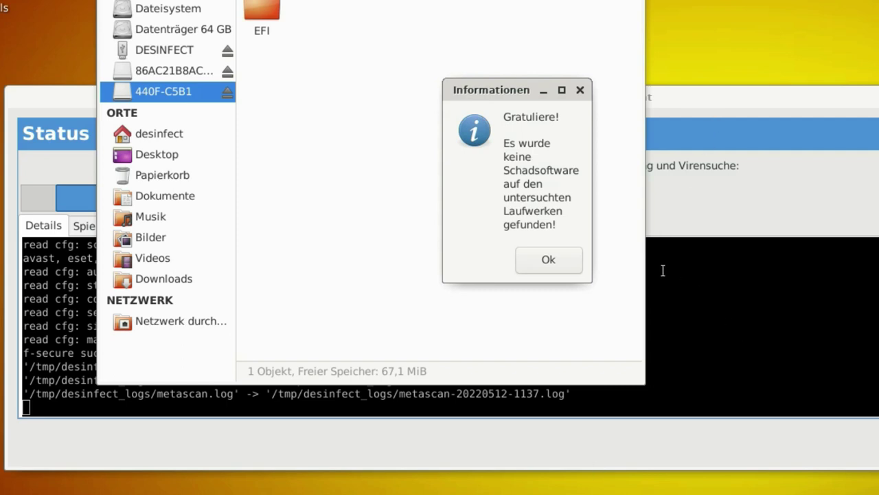
left_click(568, 271)
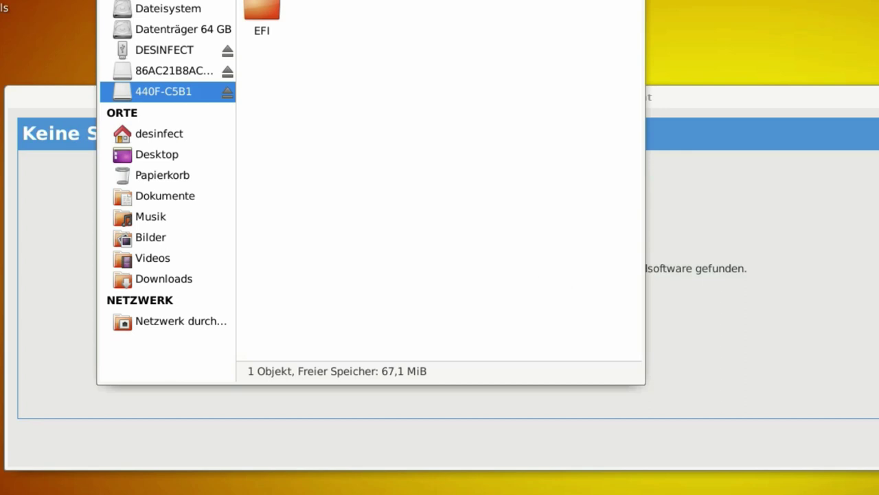
key("ctrl+w")
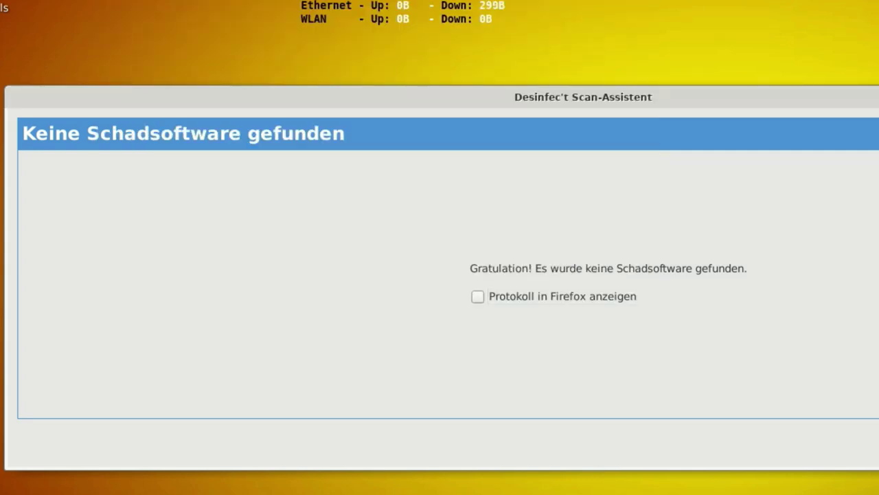
key("alt+F4")
Start THOR Lite and continue past its mounted-drives and internet connection prompts to run the scan.
left_click(58, 282)
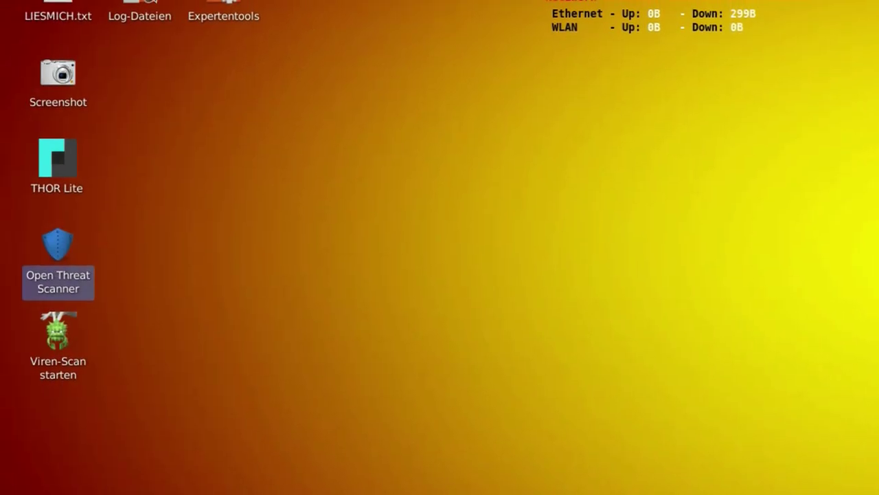
double_click(76, 190)
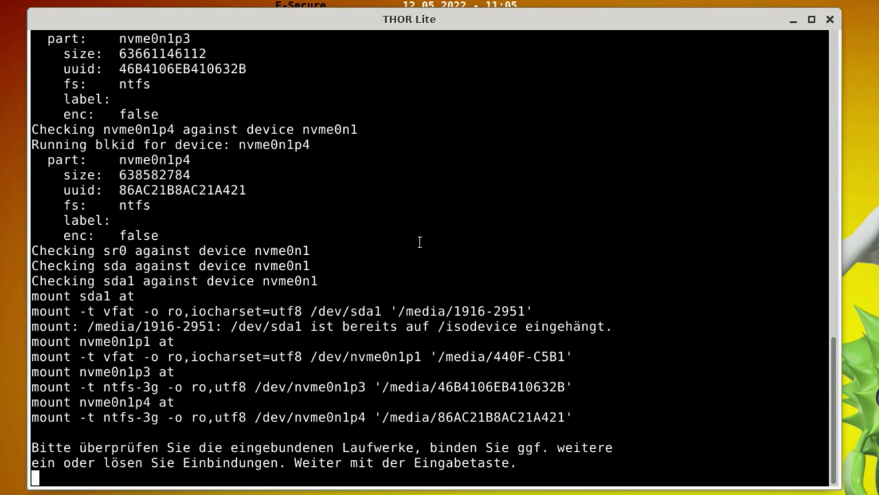
key("Return")
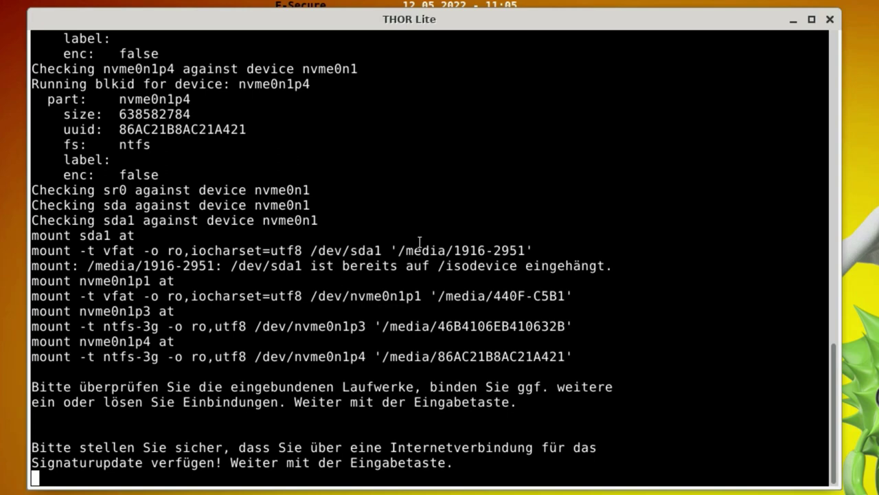
key("Return")
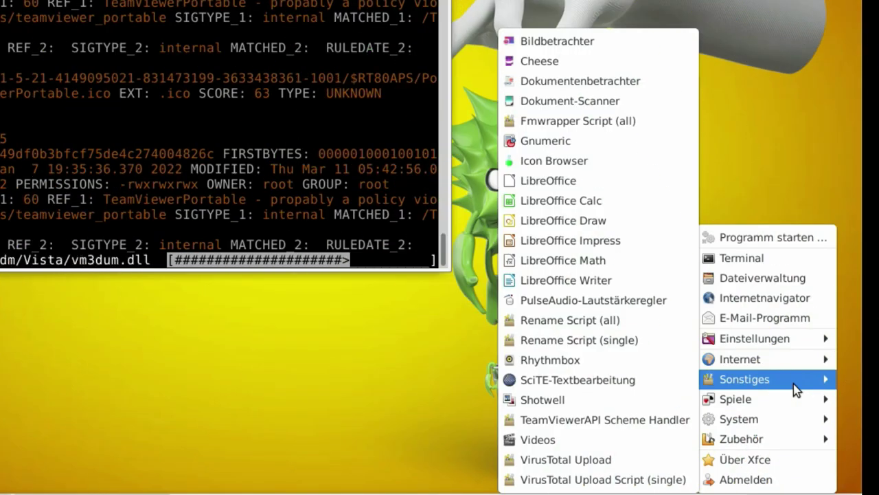
mouse_move(810, 341)
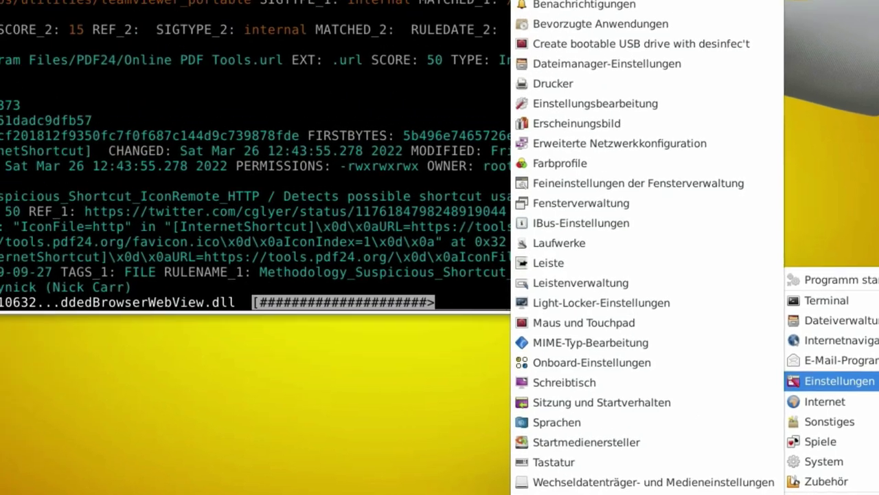
key("Escape")
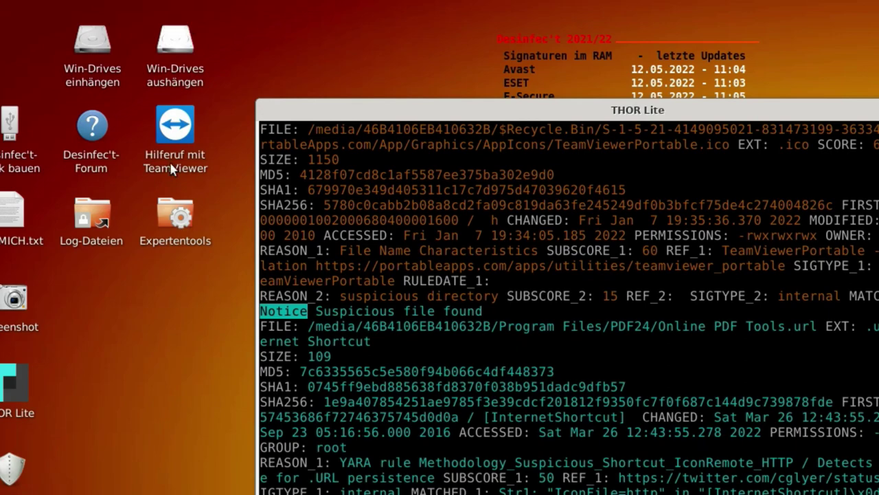
Open the Expertentools folder and start the virus signature update.
left_click(196, 239)
double_click(195, 240)
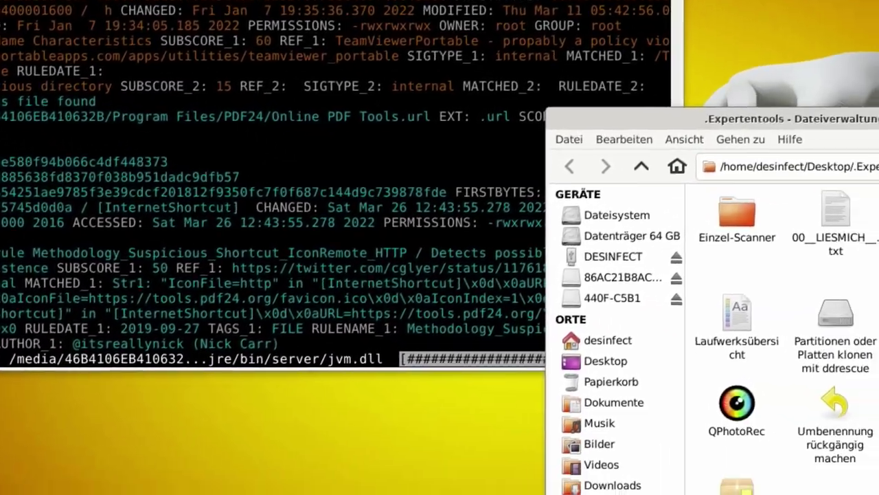
double_click(749, 492)
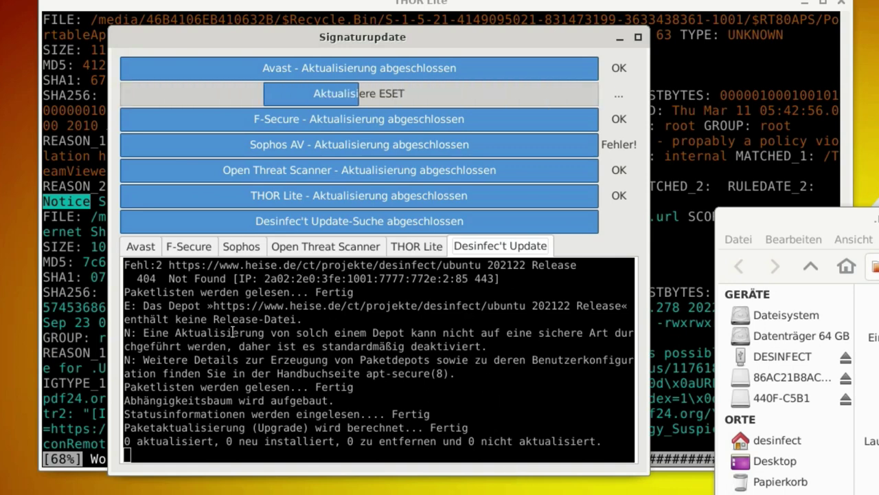
Check the signature update output of THOR Lite and Open Threat Scanner and acknowledge the update info message.
left_click(416, 246)
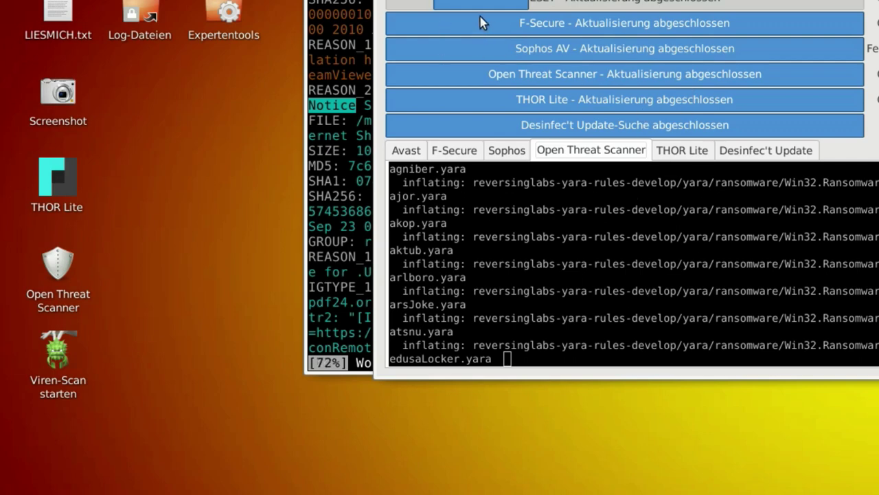
key("alt+Tab")
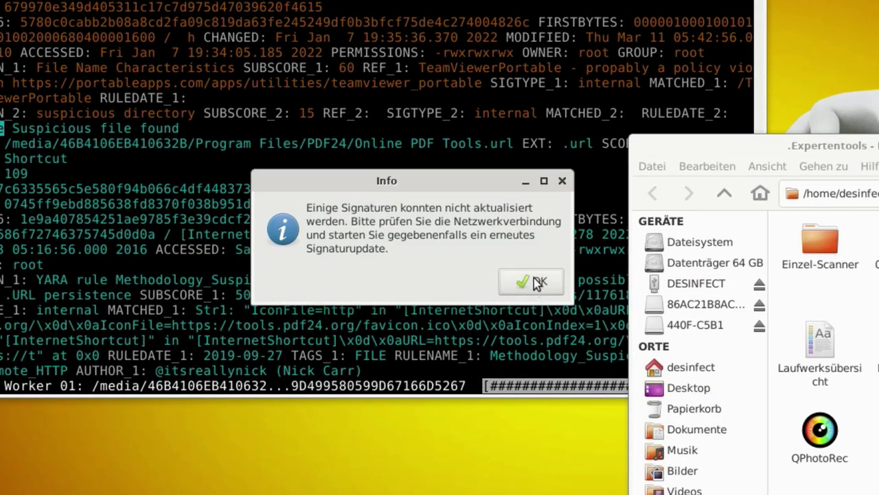
left_click(660, 271)
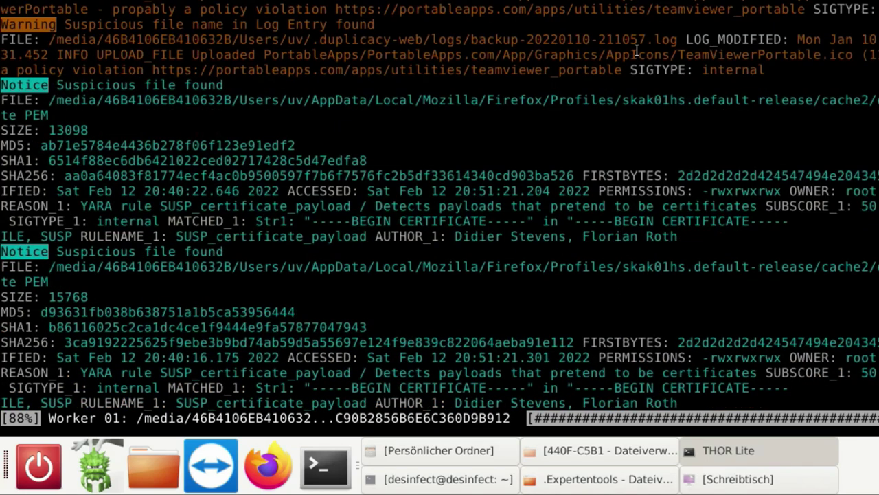
Review the notices and warnings in the running THOR Lite scan output and open another terminal.
scroll(795, 192, "up", 9)
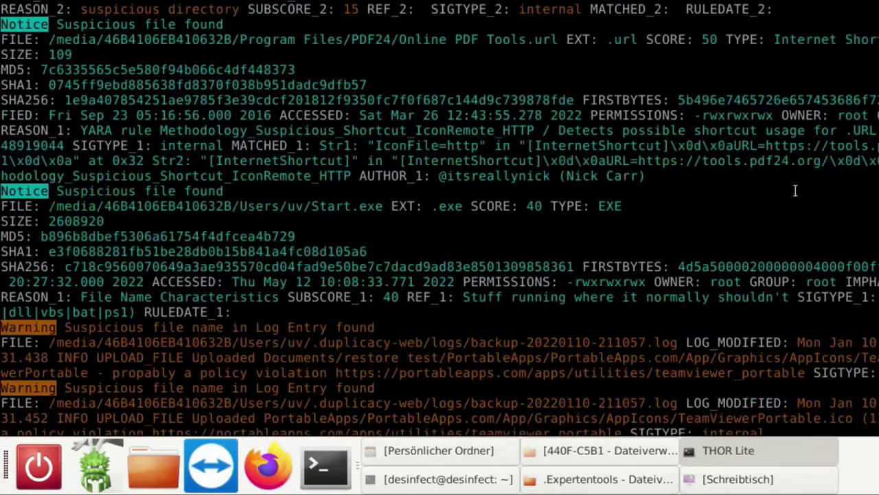
scroll(795, 191, "down", 9)
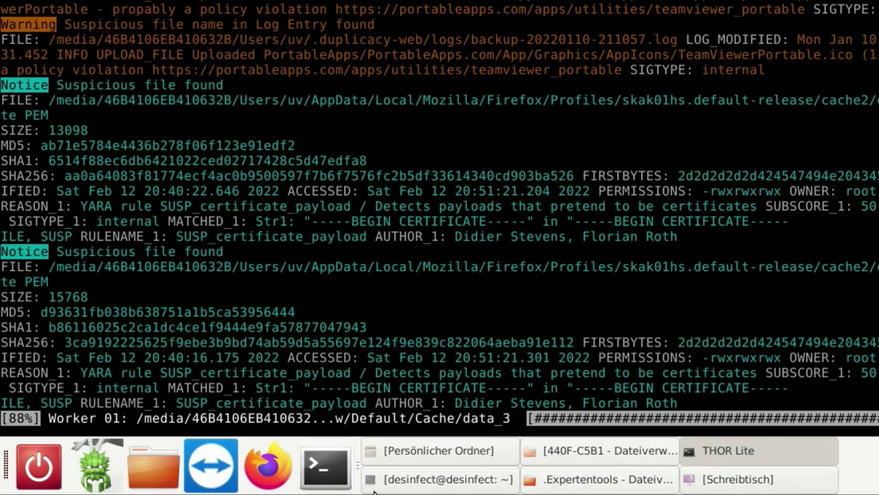
left_click(330, 474)
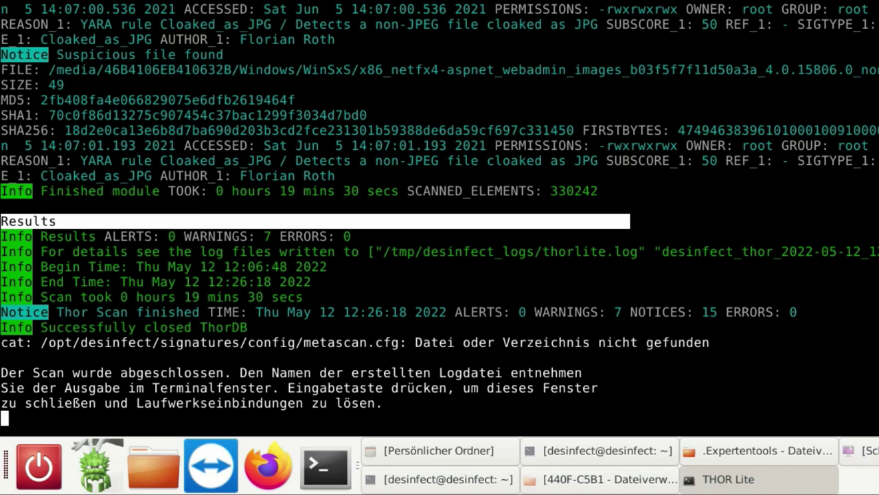
Switch to Firefox, open file:///tmp/desinfect_logs/thorlite.html and read the warnings in the THOR scan report.
left_click(283, 485)
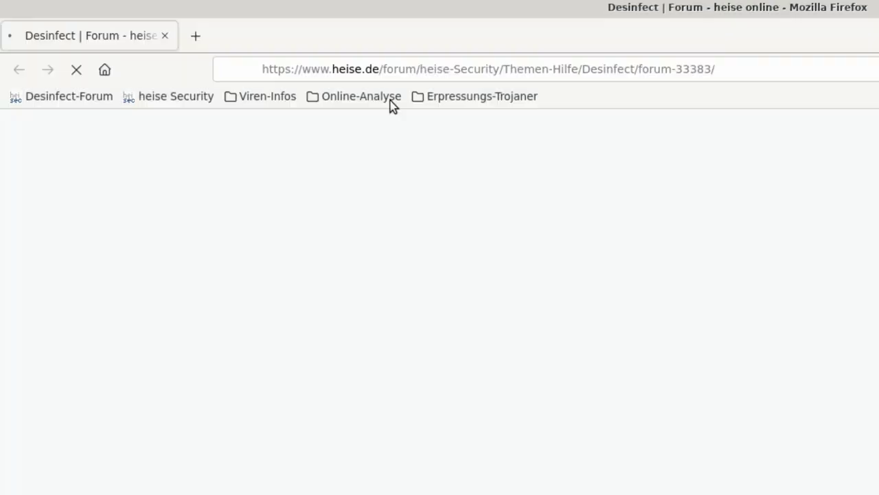
left_click(416, 69)
type("file:///tmp/desinfect_logs/thorlite.html")
key("Return")
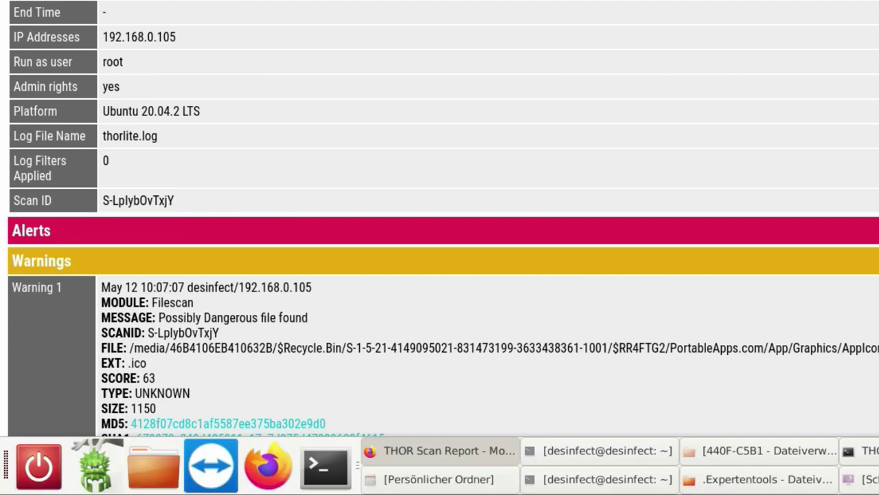
scroll(656, 49, "down", 2)
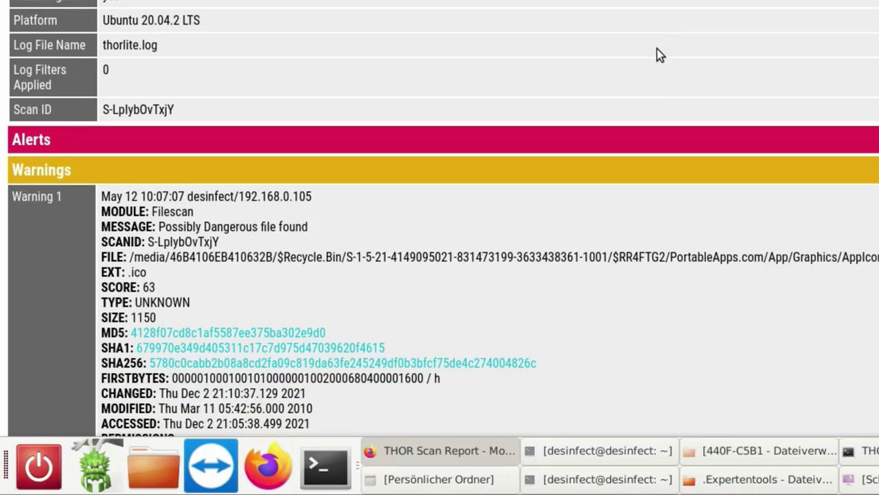
Read the details of Warnings 1 and 2 about TeamViewerPortable, including the flagged file path, in the THOR scan report.
scroll(656, 49, "down", 12)
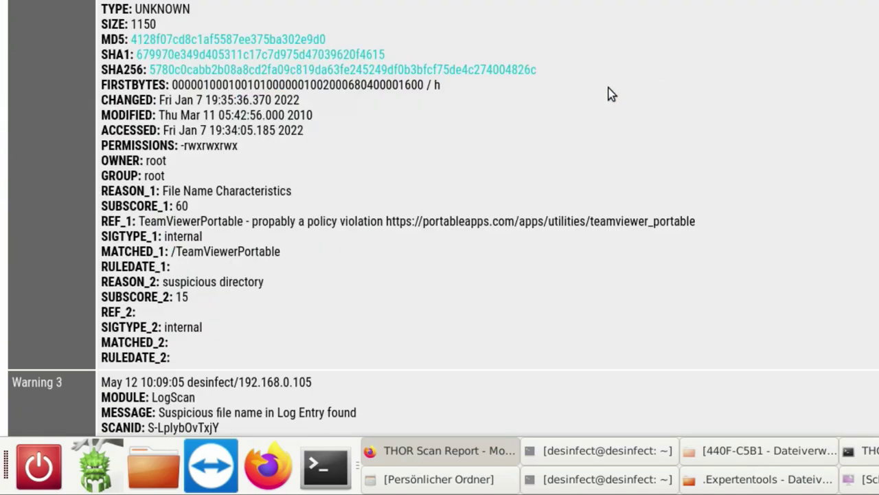
scroll(606, 77, "down", 4)
scroll(606, 76, "up", 8)
scroll(607, 76, "up", 2)
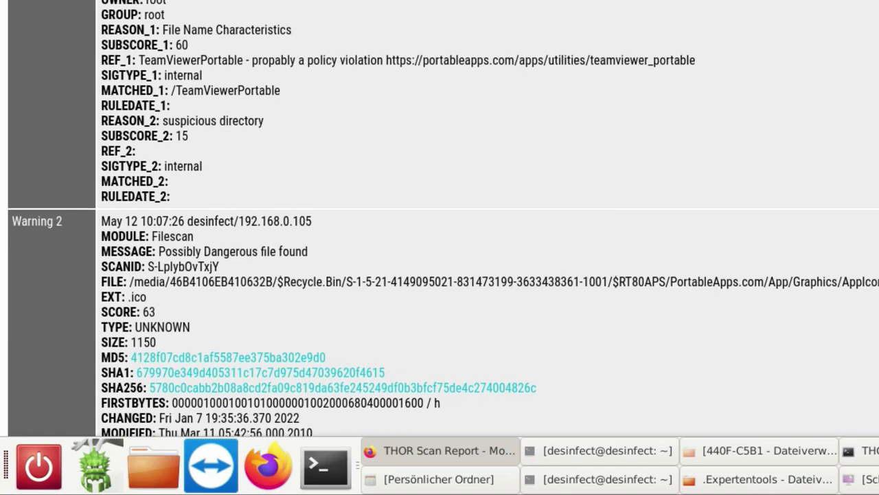
scroll(577, 168, "up", 2)
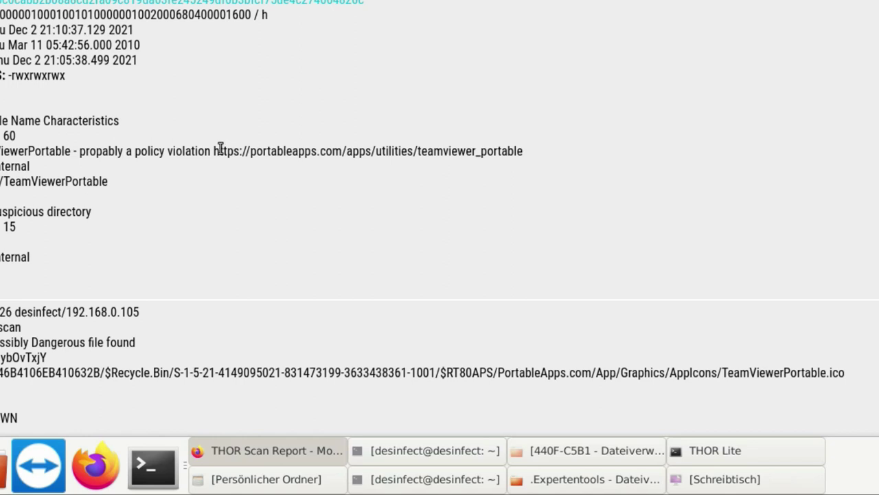
scroll(265, 168, "down", 5)
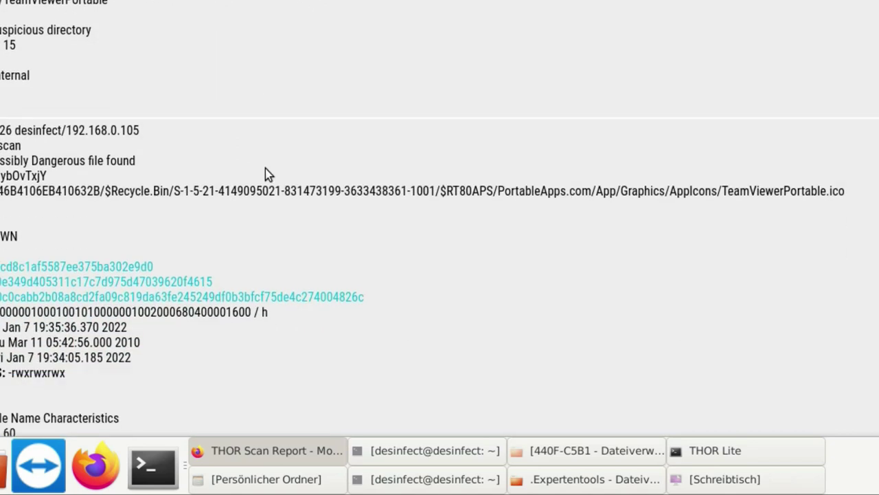
left_click_drag(846, 99, 574, 100)
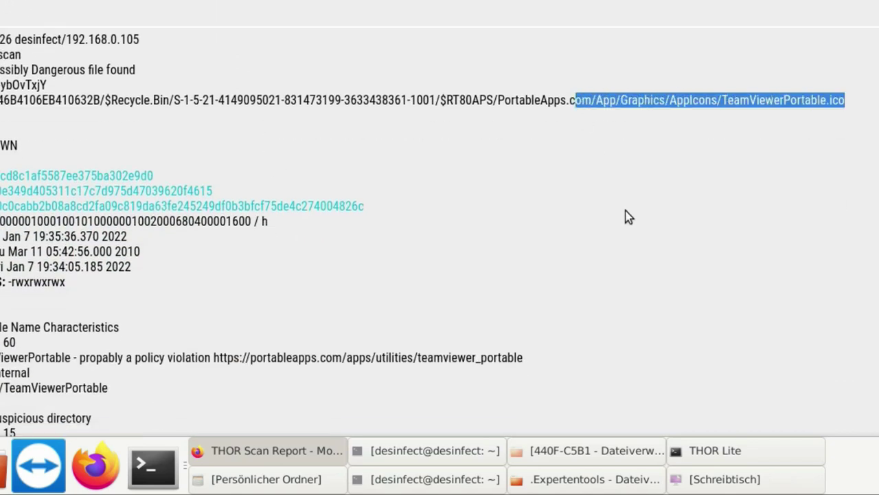
left_click(627, 216)
scroll(626, 216, "down", 3)
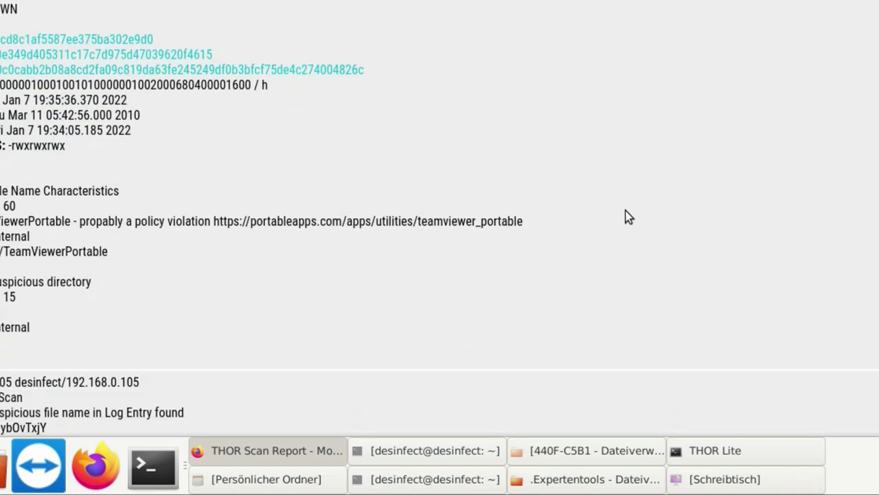
Read the remaining THOR report warnings through to the finding for Windows/System32/wininit.exe, examining its file path and YARA reason.
scroll(703, 180, "down", 1)
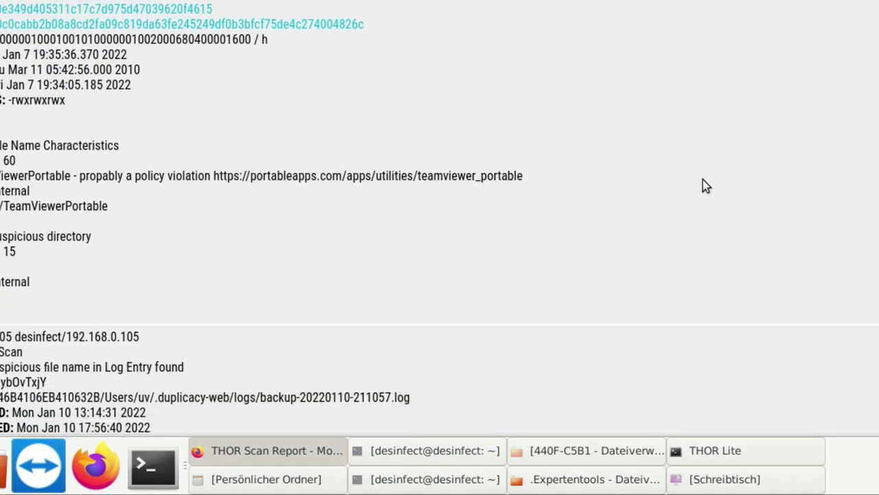
scroll(687, 184, "down", 3)
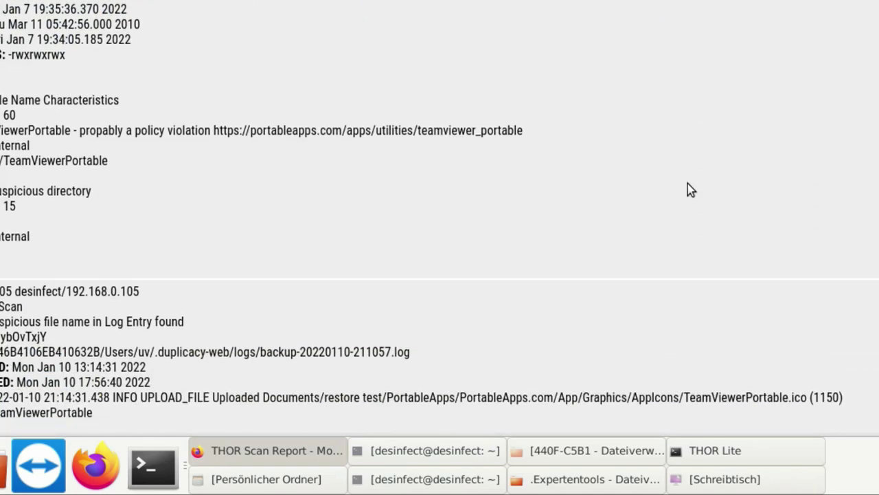
scroll(688, 184, "down", 4)
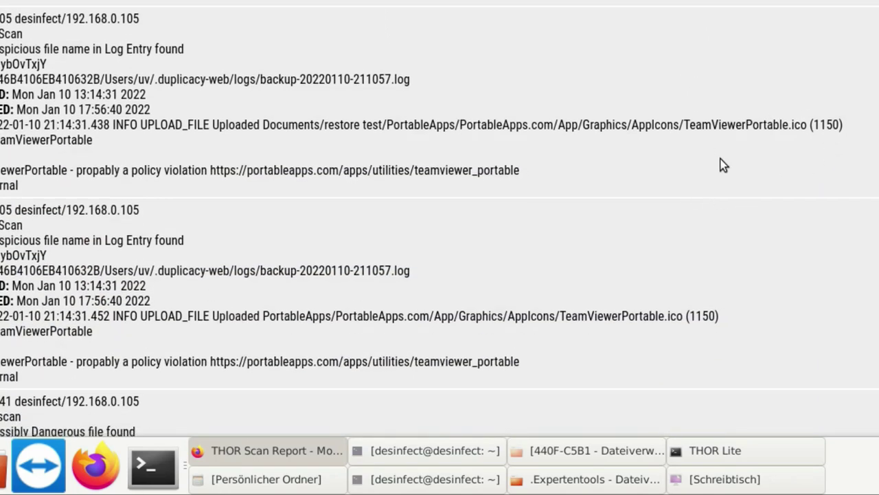
scroll(720, 161, "down", 9)
scroll(723, 165, "down", 19)
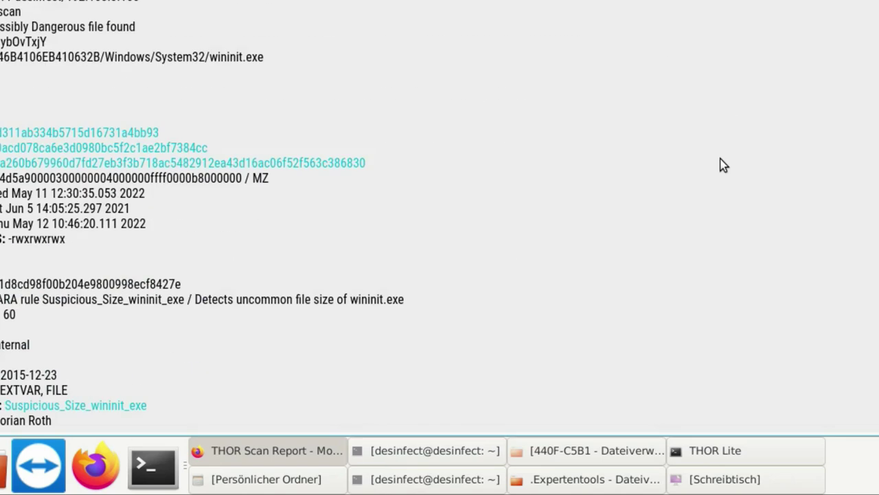
left_click_drag(264, 57, 0, 57)
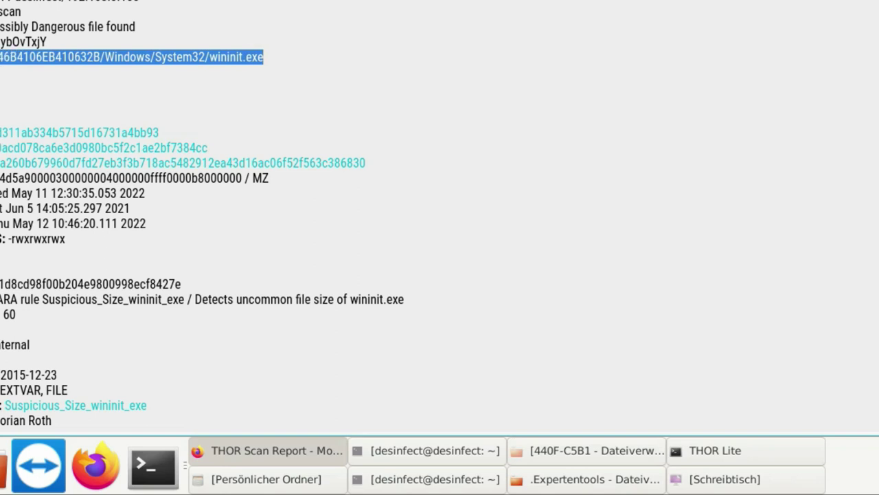
left_click(274, 18)
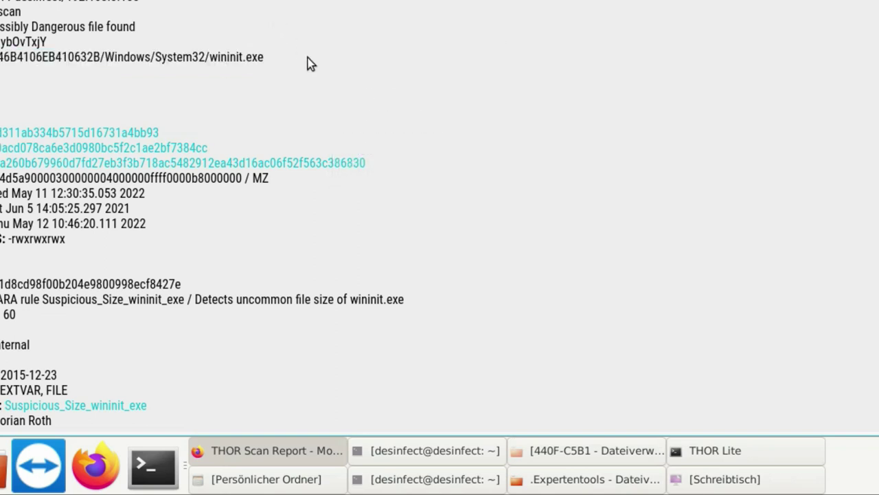
scroll(308, 58, "down", 1)
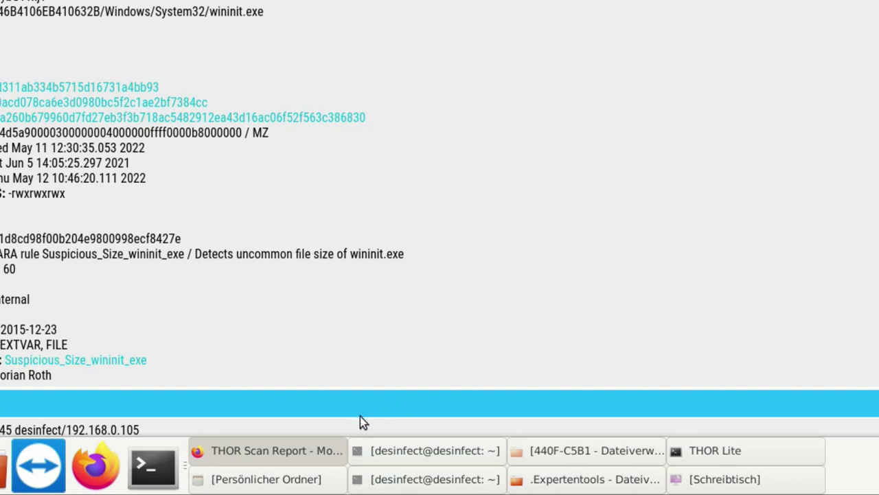
Select the wininit.exe file path in Warning 7 and open virustotal.com in a new tab.
triple_click(268, 12)
right_click(268, 12)
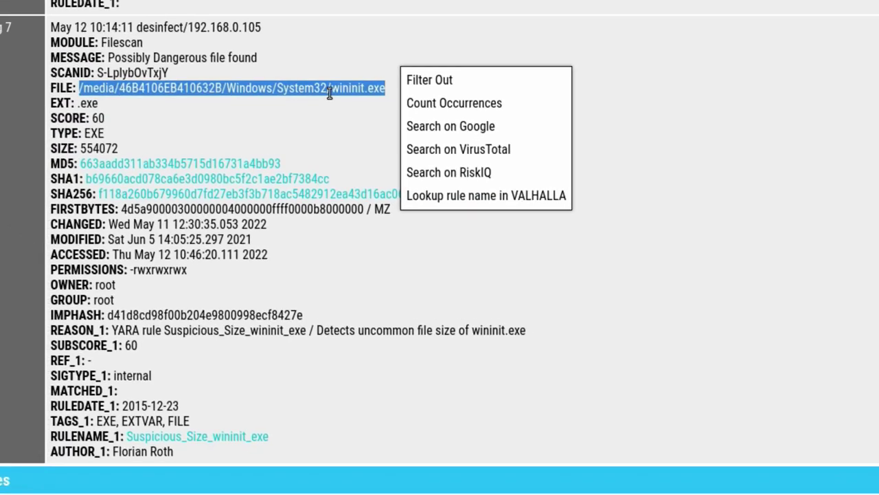
right_click(215, 29)
left_click(374, 104)
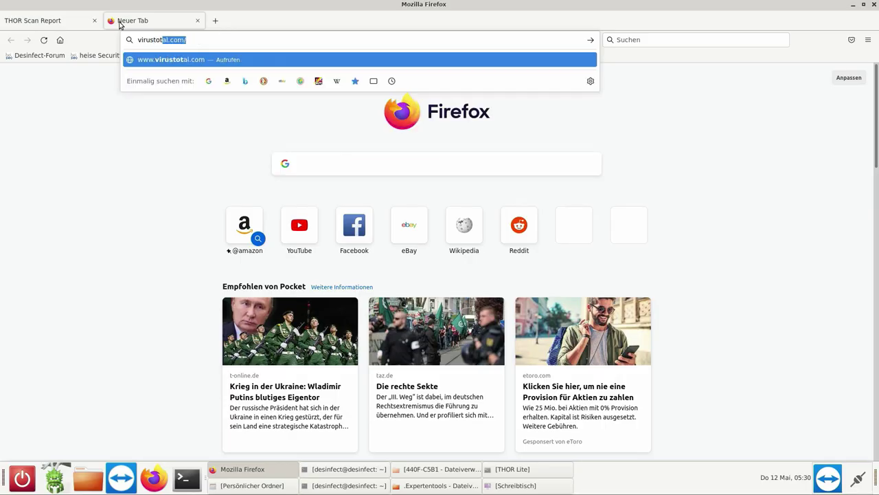
key("Return")
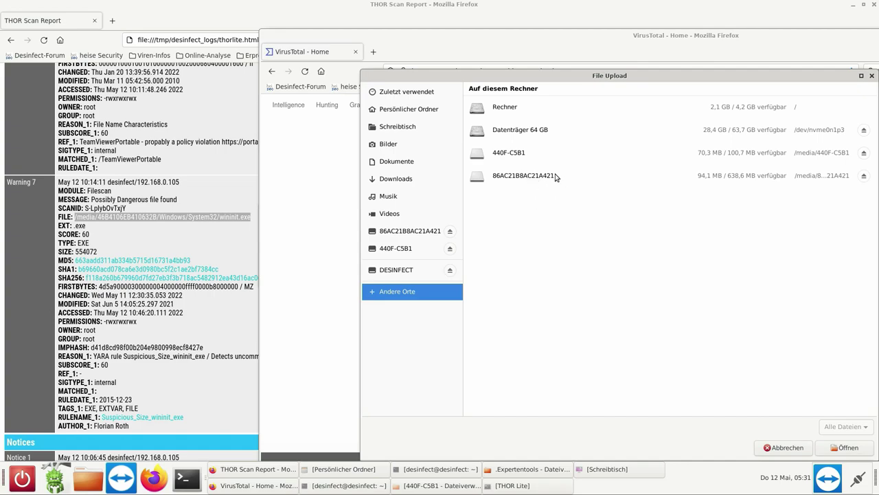
In the VirusTotal file upload dialog, browse Datenträger 64 GB to the Windows/System32 folder.
left_click(510, 130)
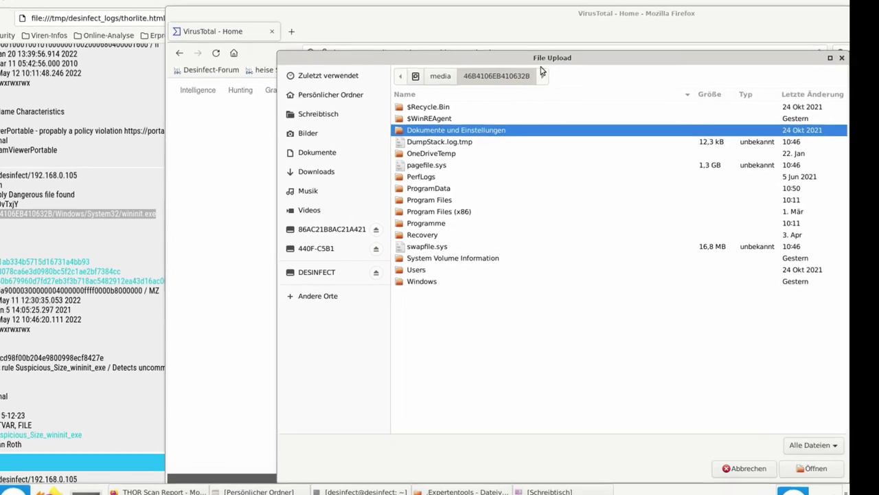
double_click(354, 284)
left_click(366, 291)
type("sy")
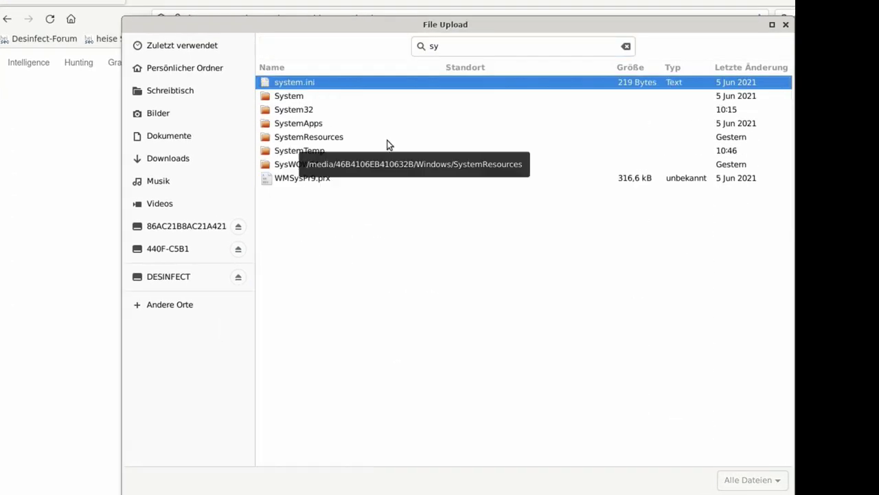
double_click(311, 111)
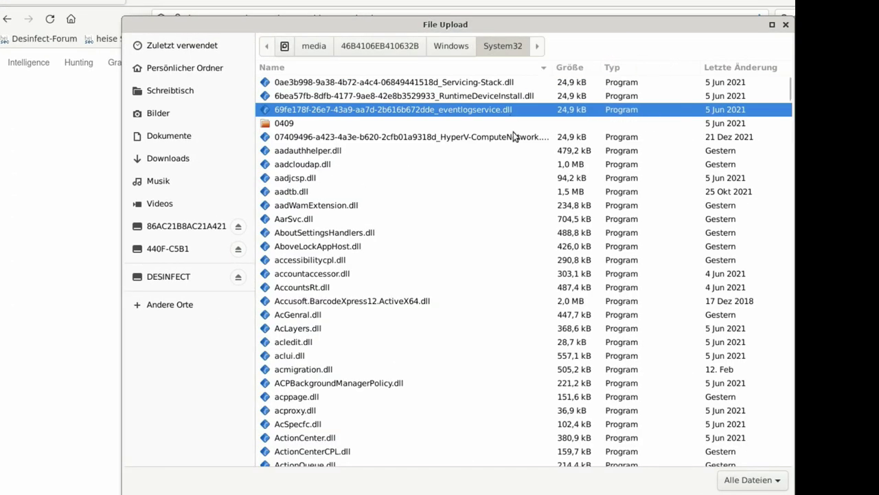
Find wininit.exe in System32 by filtering for "wini" and submit it to VirusTotal.
type("wini")
key("Down")
key("Down")
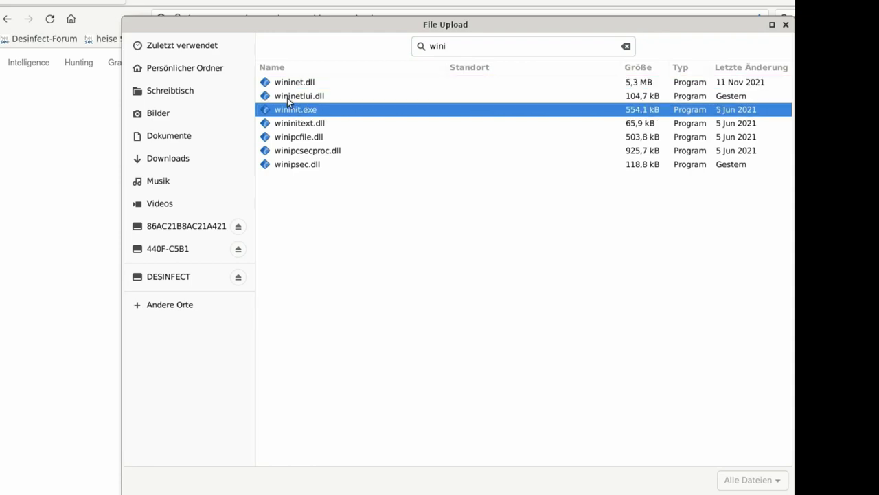
key("Return")
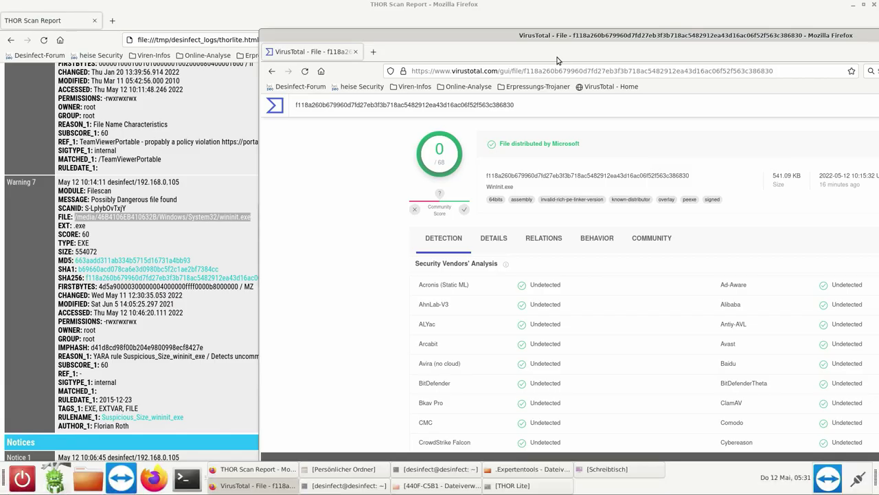
Bring the VirusTotal report for wininit.exe fully into view and examine the results of all security vendors.
left_click_drag(566, 32, 360, 34)
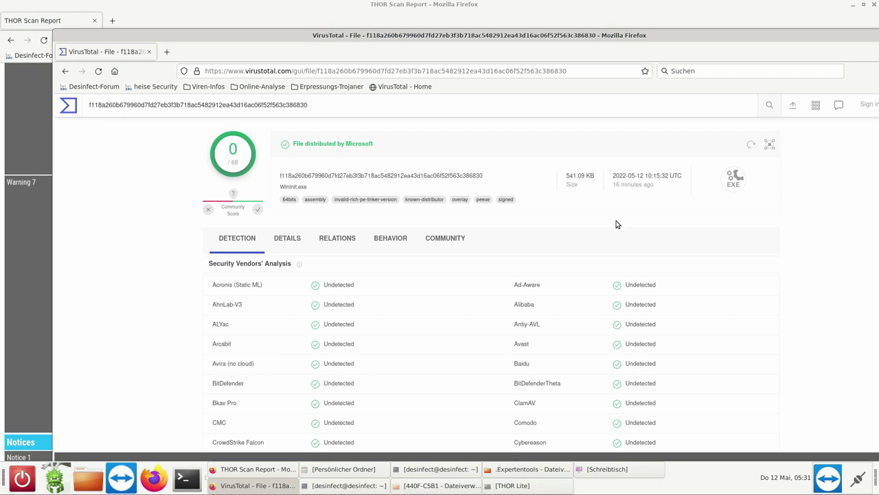
scroll(616, 223, "down", 3)
scroll(616, 223, "down", 10)
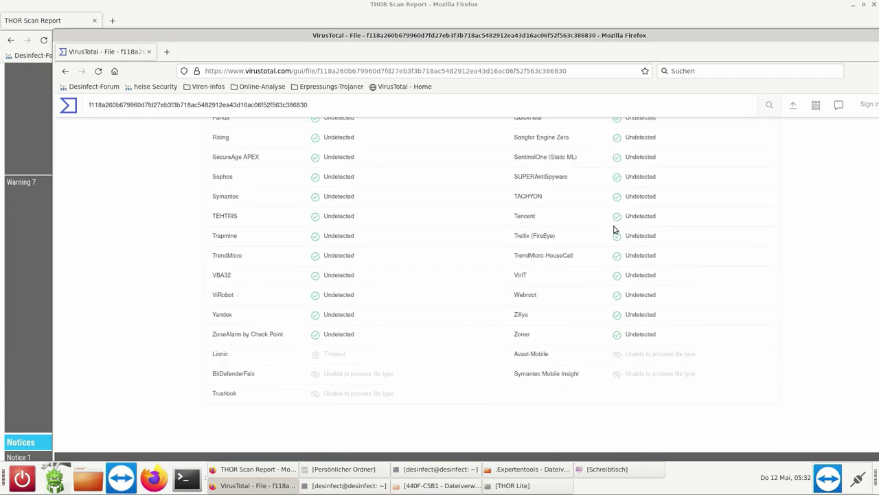
right_click(612, 226)
left_click(508, 409)
scroll(508, 409, "up", 15)
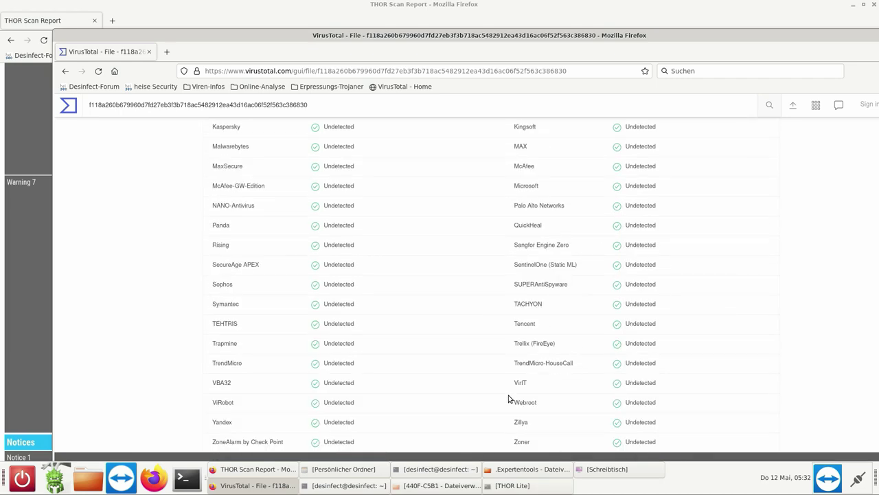
scroll(523, 332, "up", 1)
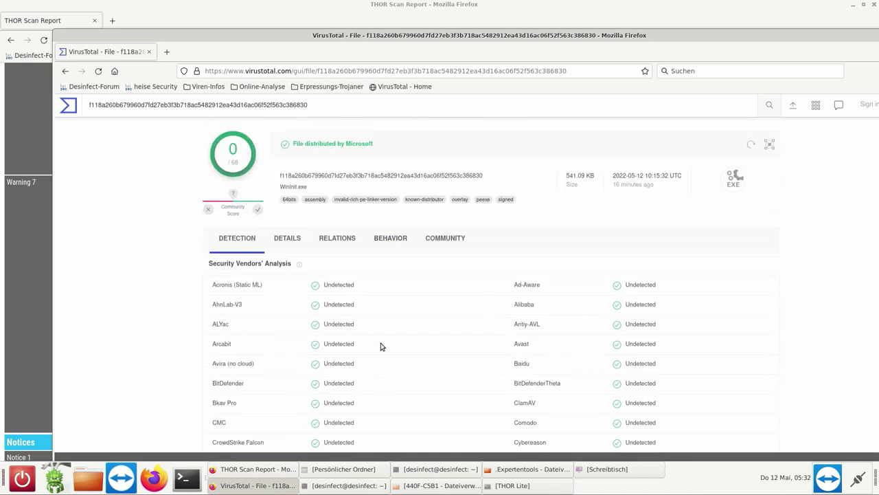
Return to the THOR scan report and review Warnings 7 back to 3 once more.
left_click(853, 6)
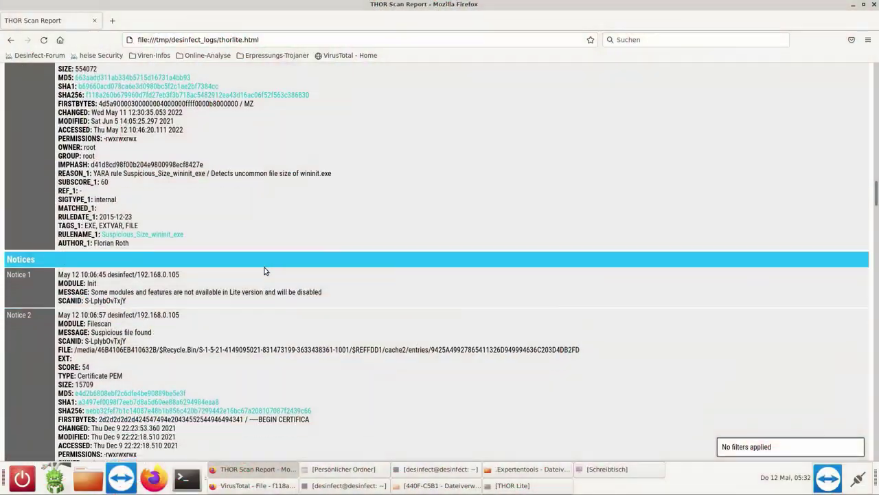
scroll(277, 389, "up", 6)
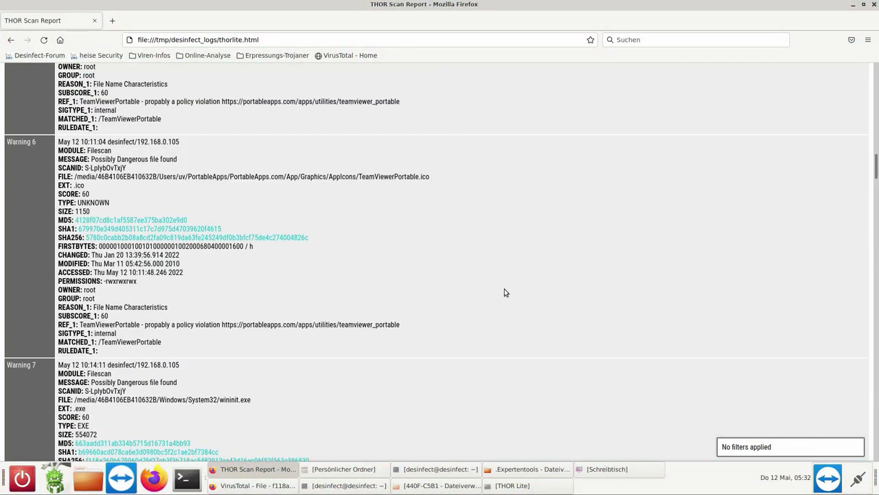
scroll(495, 337, "up", 2)
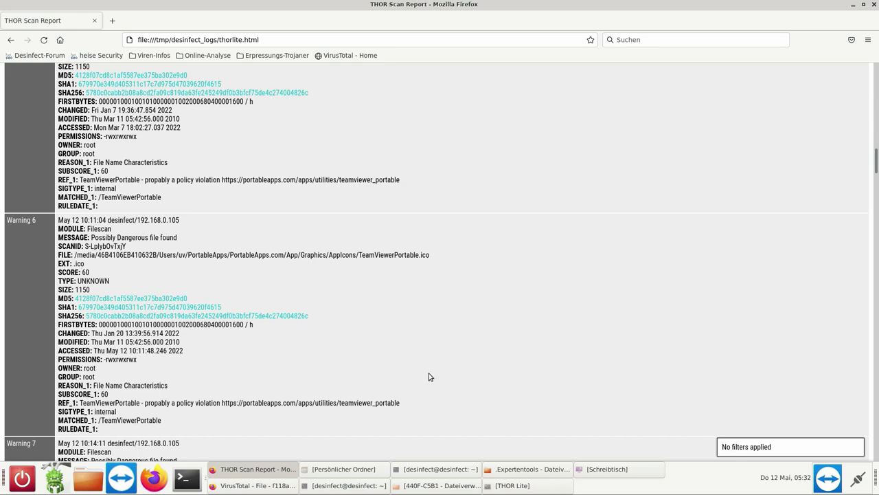
scroll(434, 378, "up", 3)
scroll(437, 386, "up", 8)
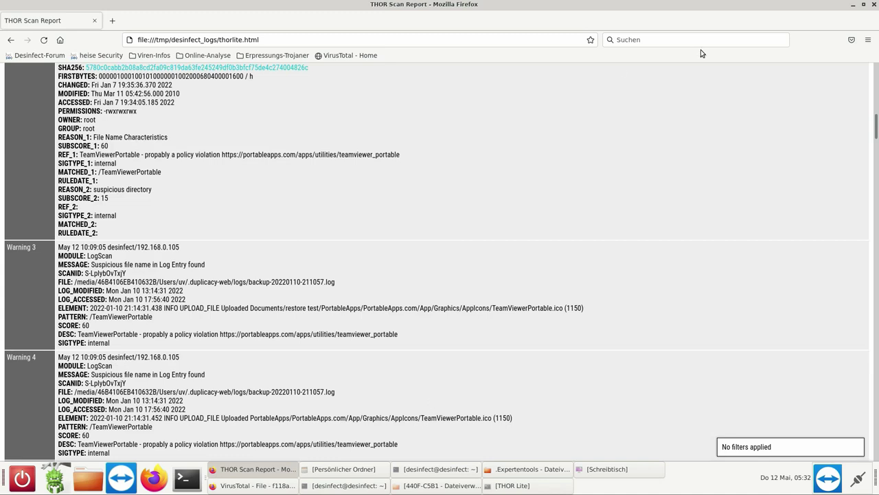
Minimize the browser windows, start Open Threat Scanner from the desktop and confirm its internet connection notice.
left_click(852, 5)
left_click_drag(845, 35, 811, 57)
left_click(823, 52)
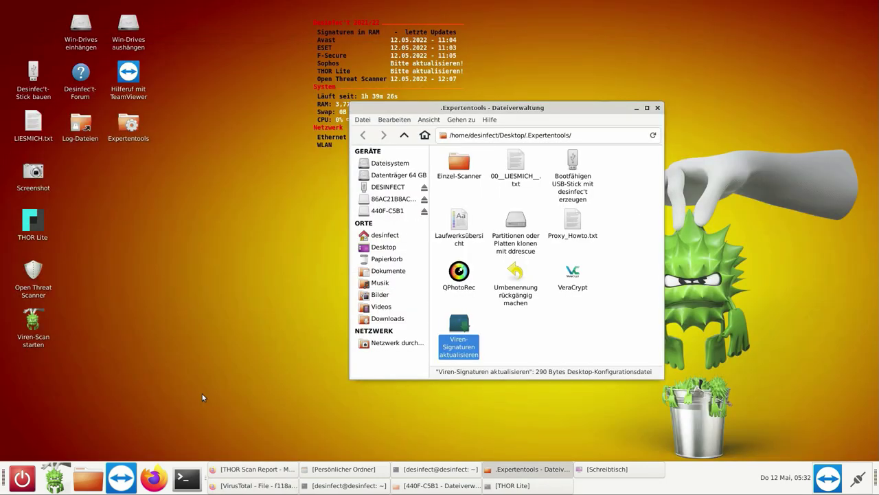
double_click(31, 283)
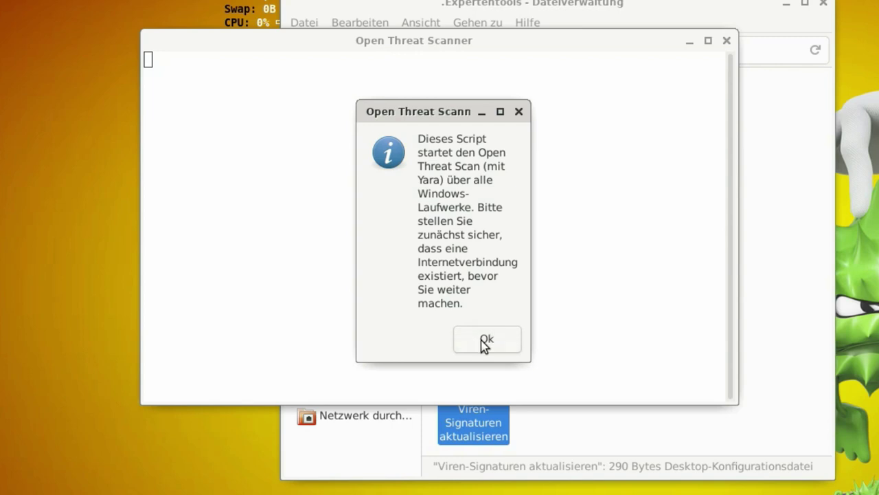
left_click(488, 344)
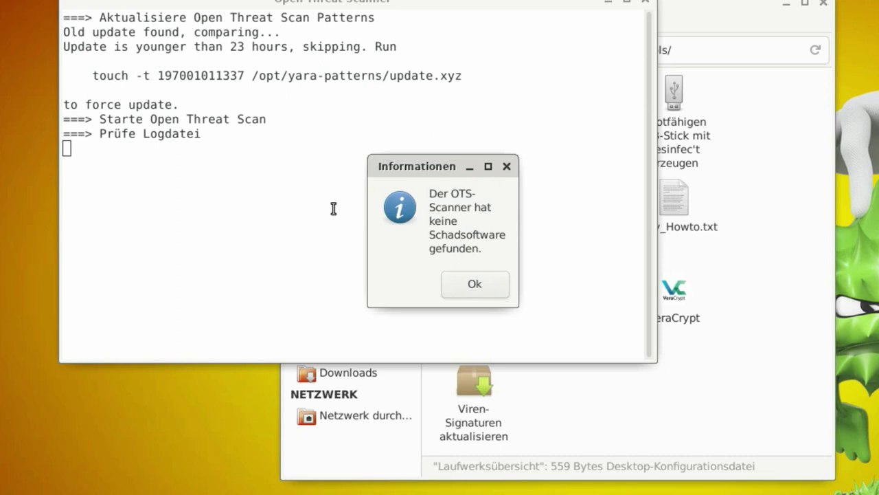
Acknowledge the Open Threat Scanner result message and decline unmounting the drives under /media.
left_click(481, 285)
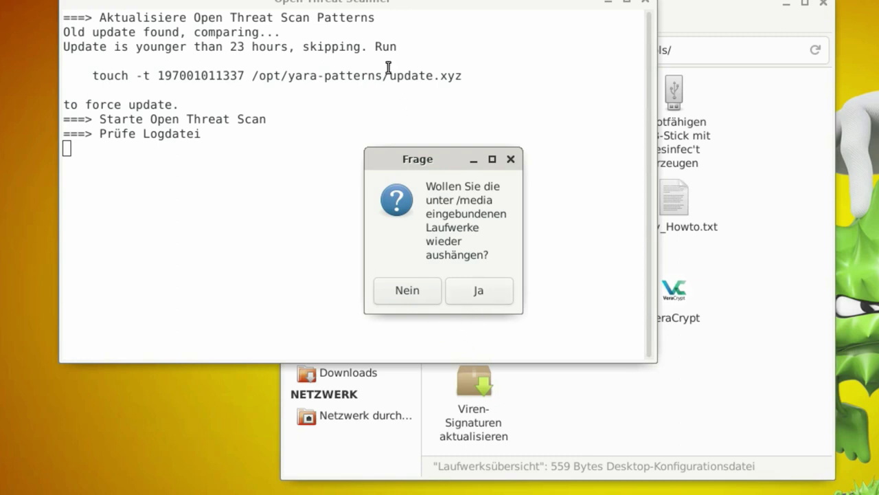
left_click(413, 297)
right_click(415, 294)
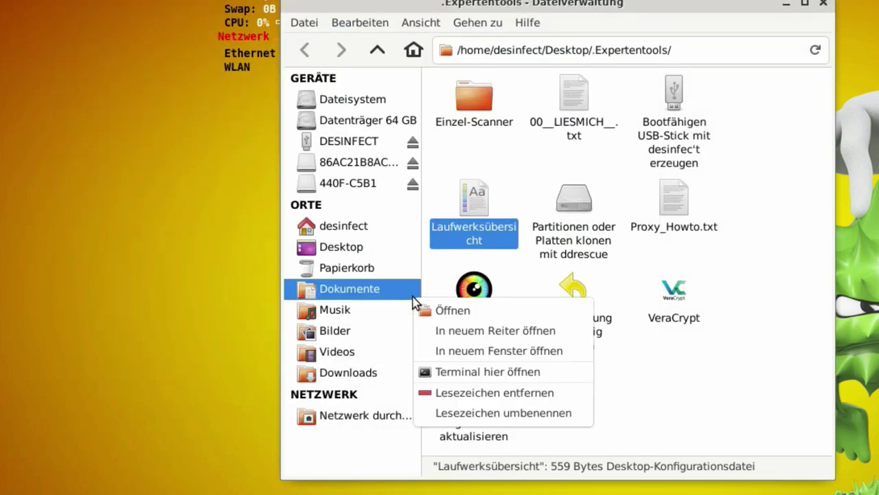
left_click(760, 432)
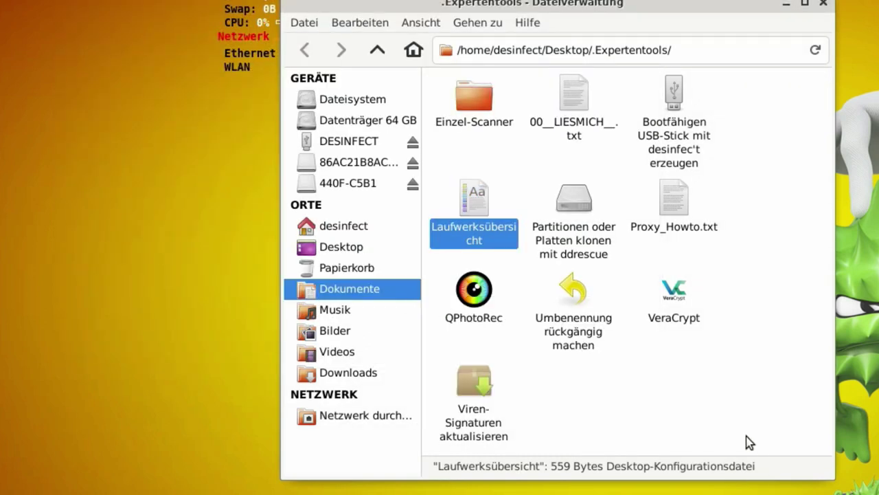